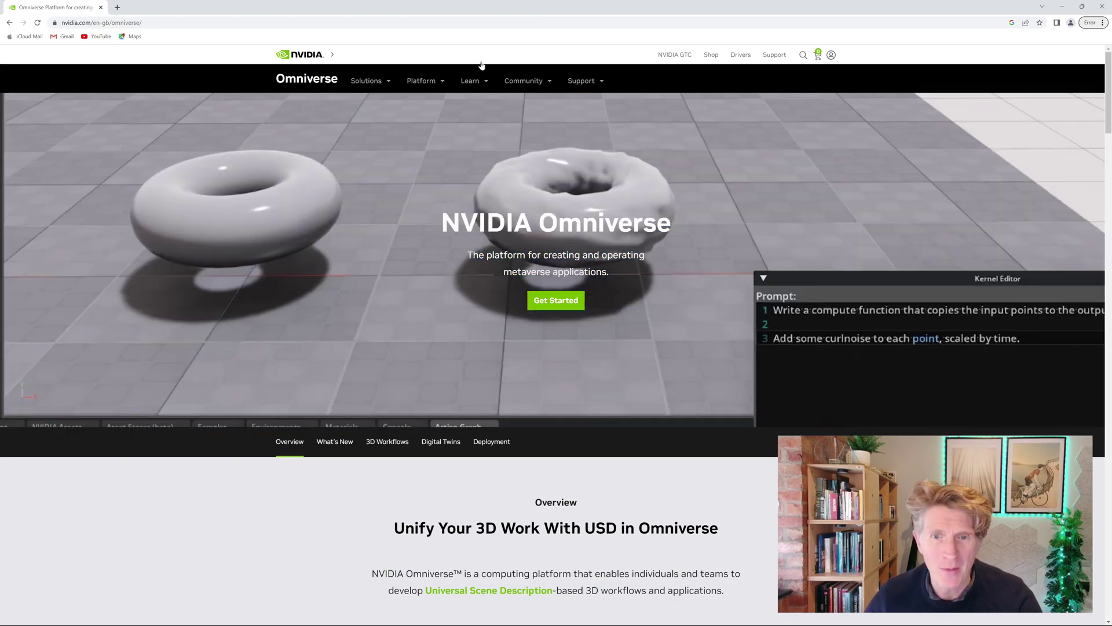
Go from Platform > Hardware to the Get Started page and scroll to the Standard vs Enterprise licensing table
click(422, 80)
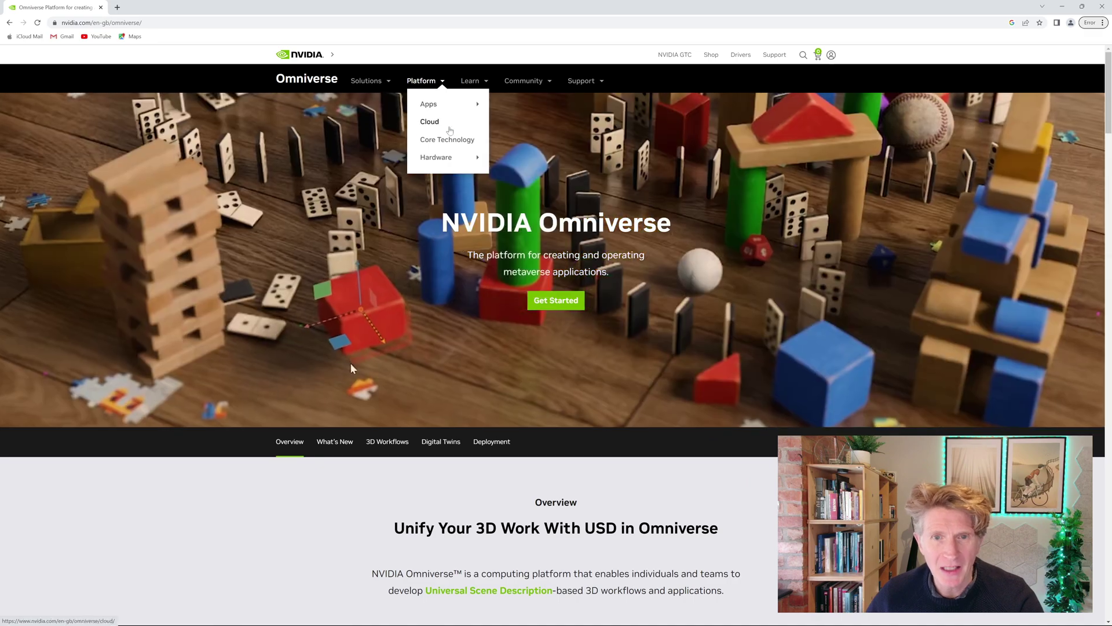
mouse_move(454, 169)
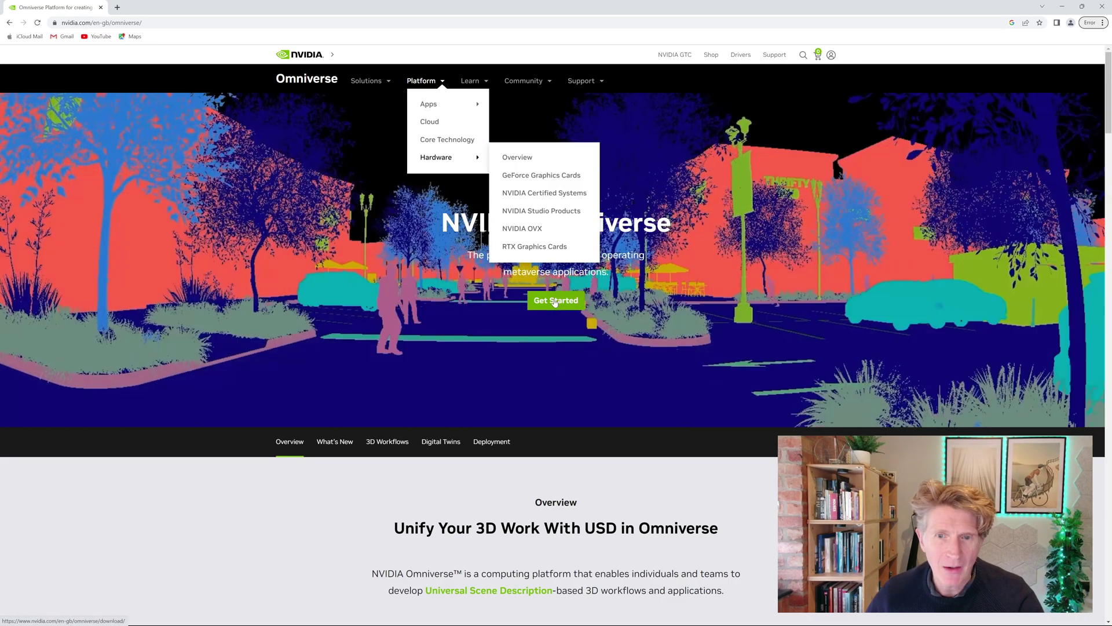
click(555, 300)
scroll(743, 197, down, 3)
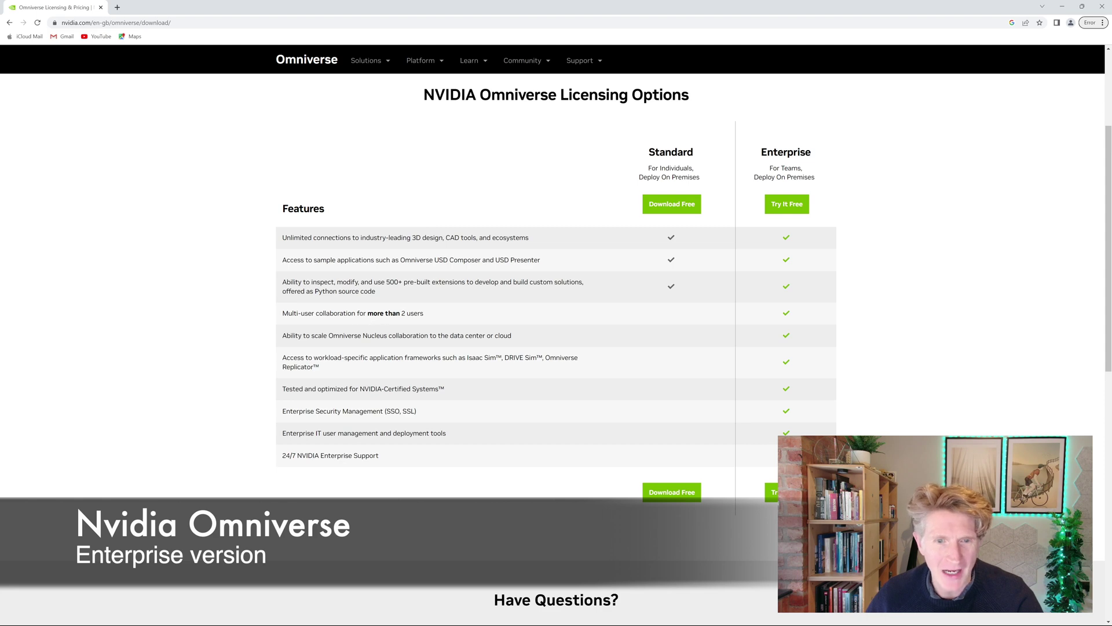
Choose Download Free under the Standard tier
click(671, 206)
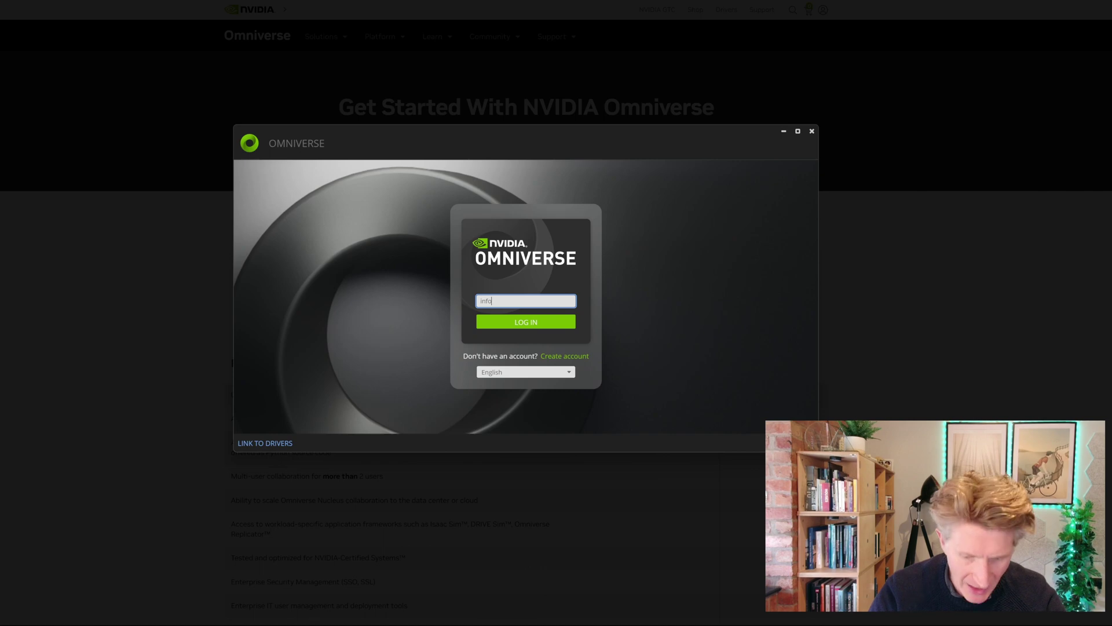
Enter the account e-mail in the Launcher sign-in and log in
text(@jonathanreeves-cad.co.uk)
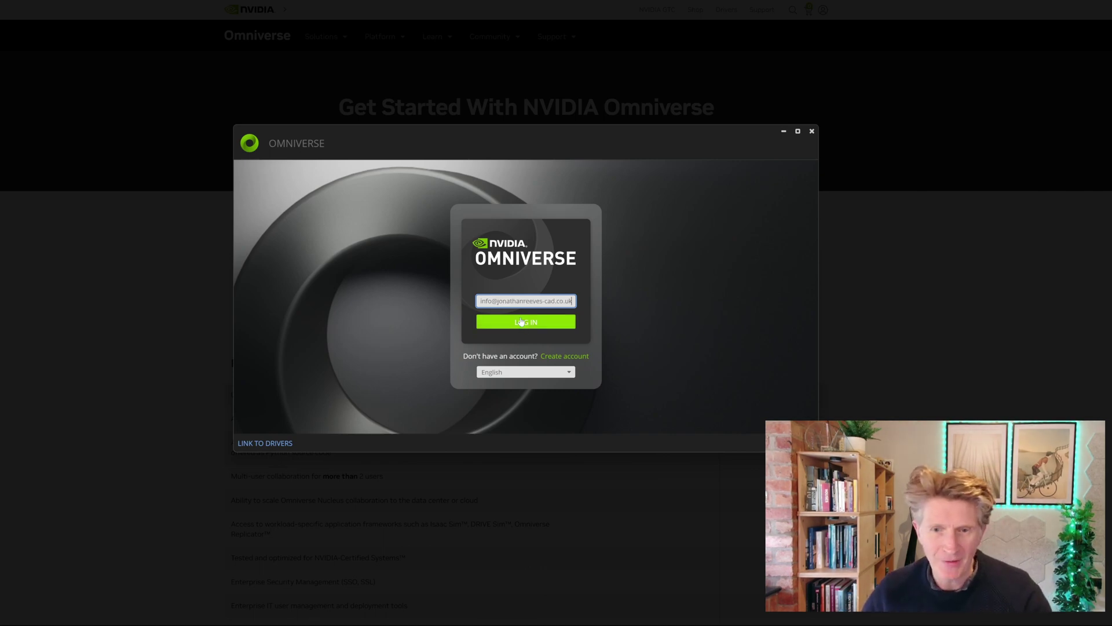
click(520, 325)
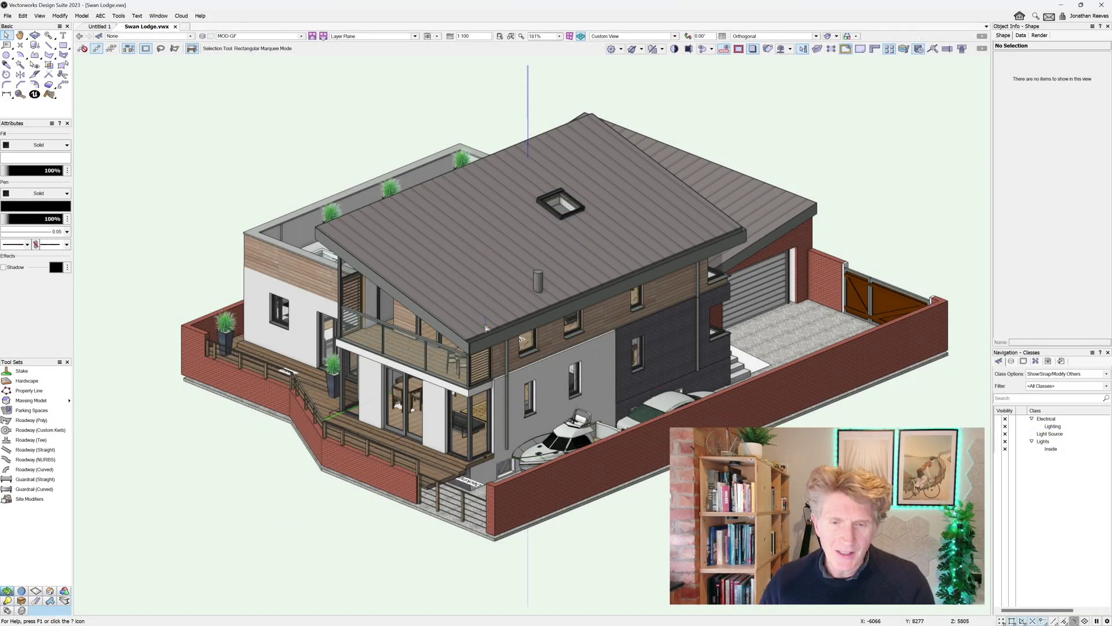
Orbit the Swan Lodge model with Flyover to reveal the roof terrace and hot tub
key(shift+c)
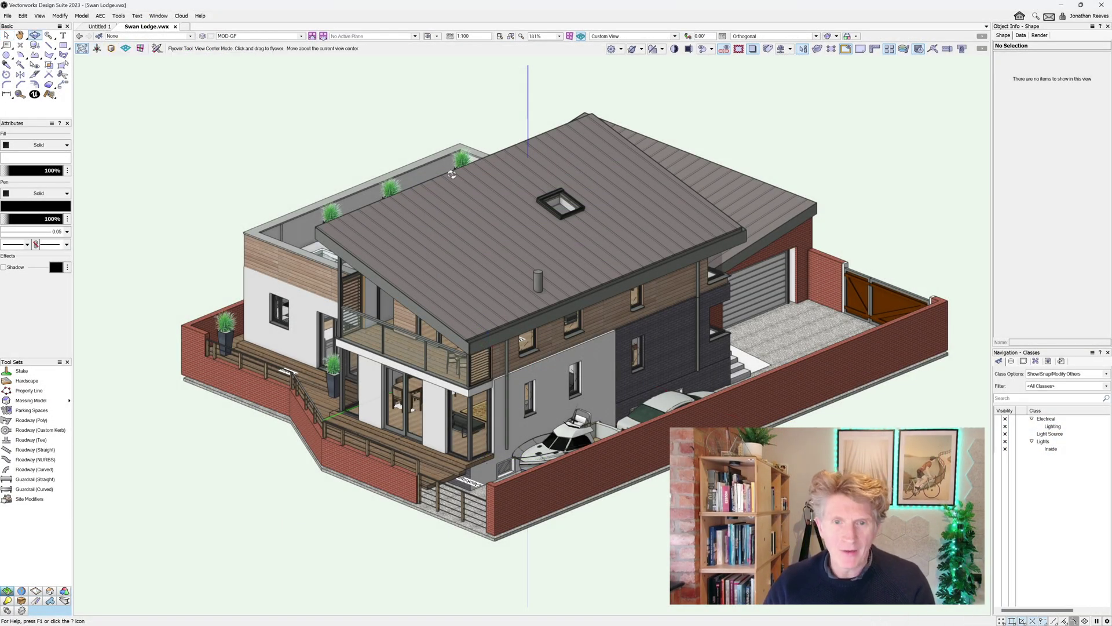
drag(453, 201, 829, 417)
drag(646, 560, 568, 303)
middle_drag(568, 302, 587, 367)
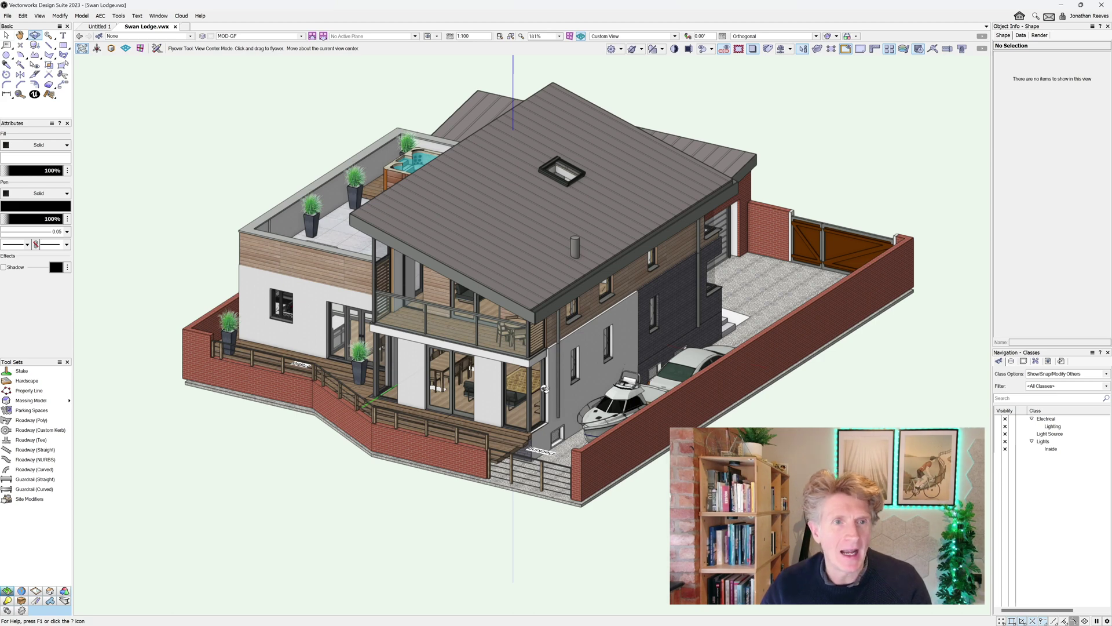
click(7, 15)
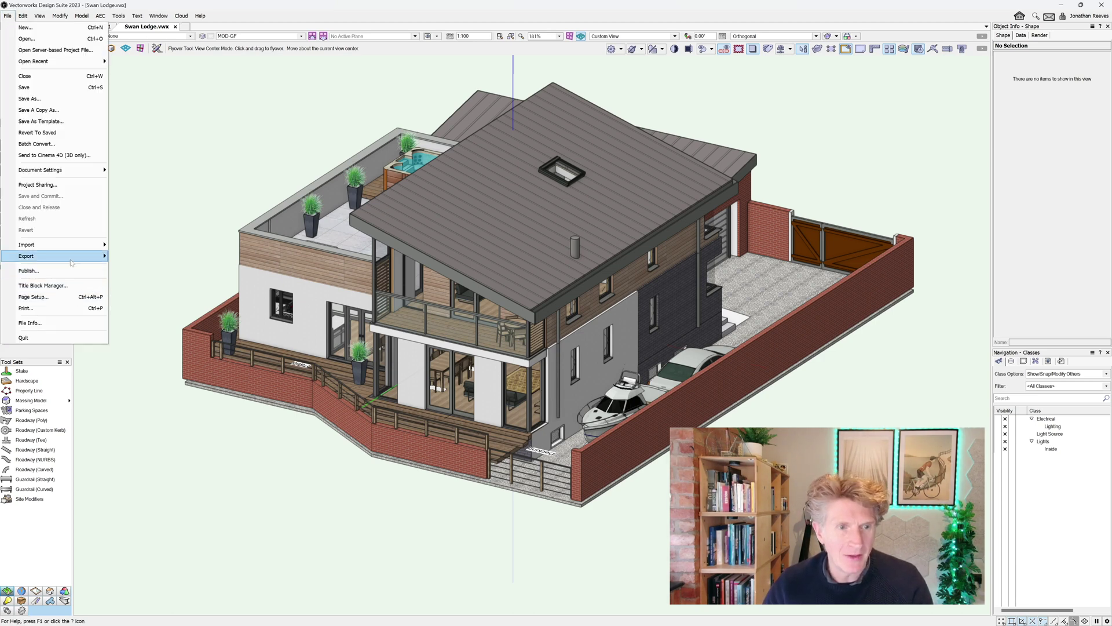
Export the model as USD with Medium geometric detail, usd format, organised by texture
mouse_move(71, 261)
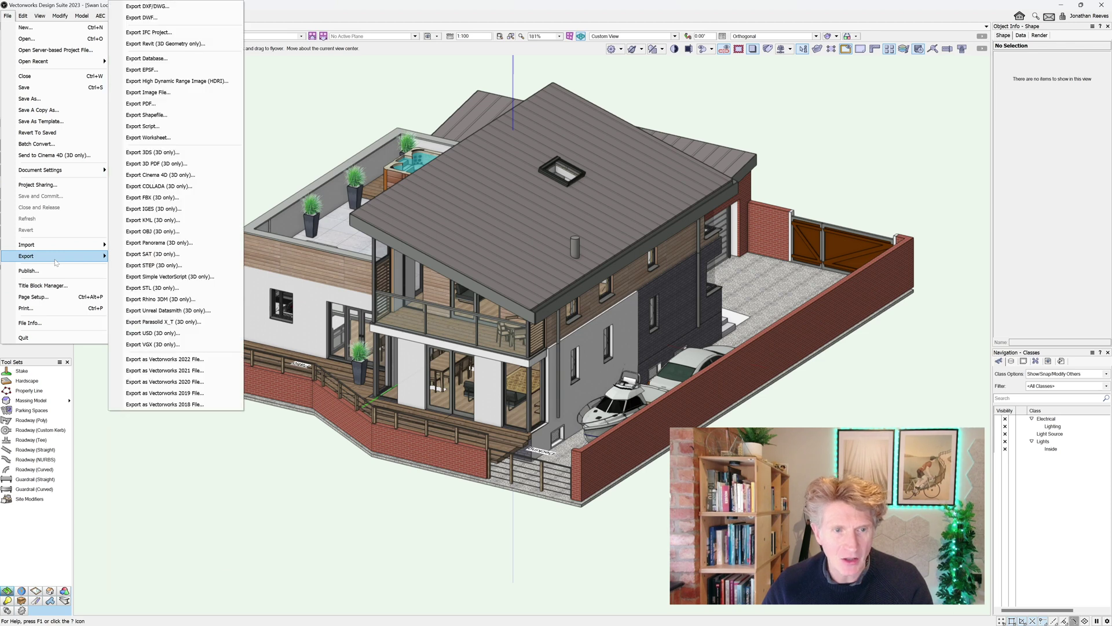
click(150, 334)
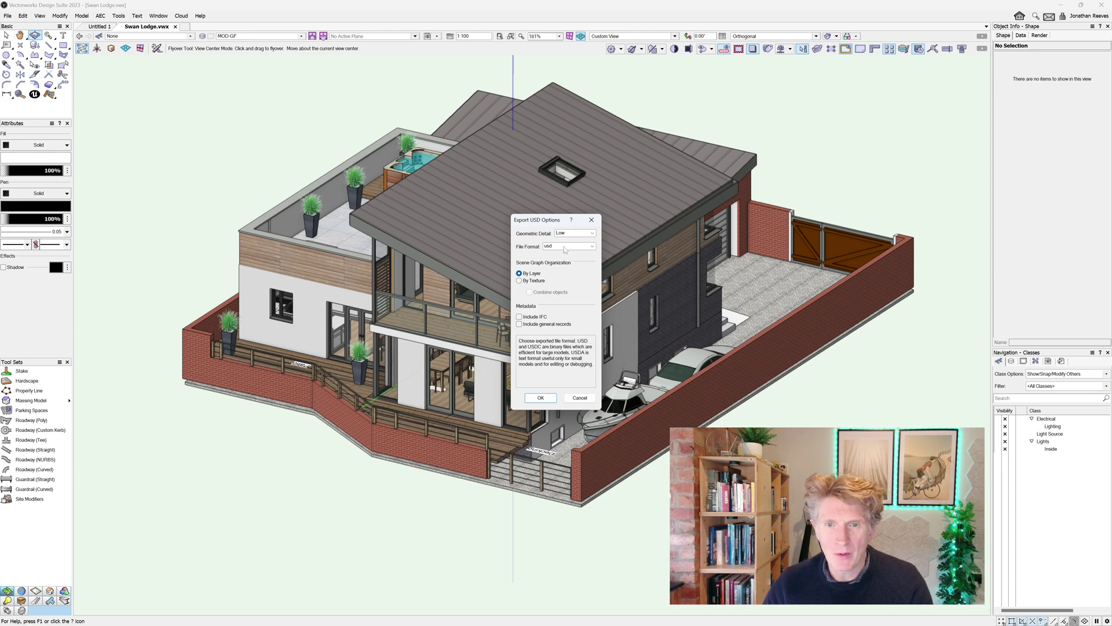
click(577, 234)
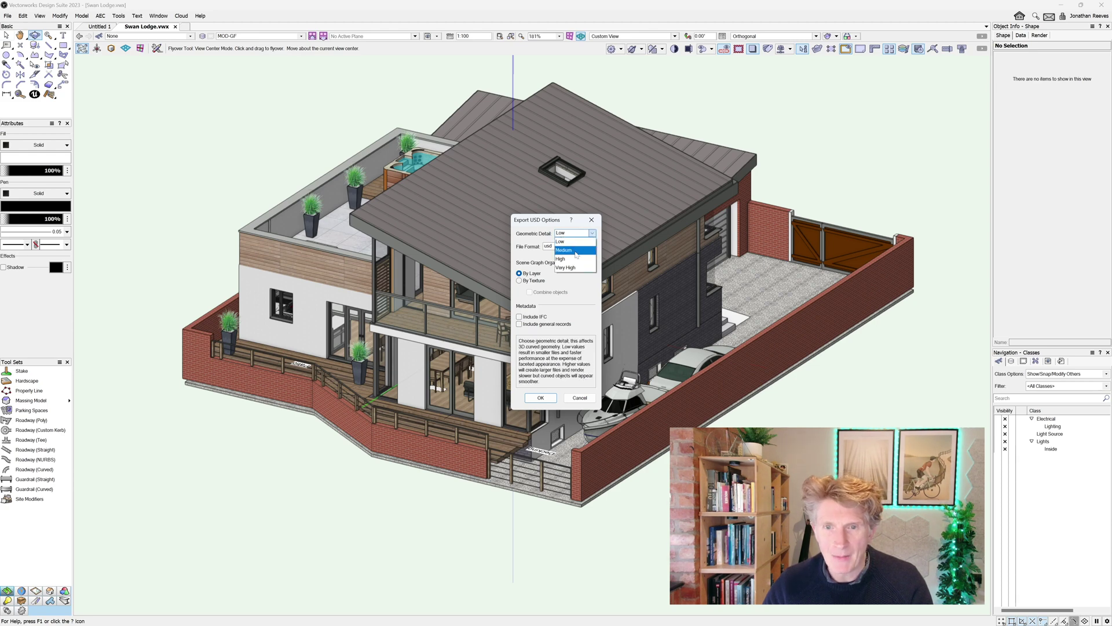
click(576, 250)
click(581, 247)
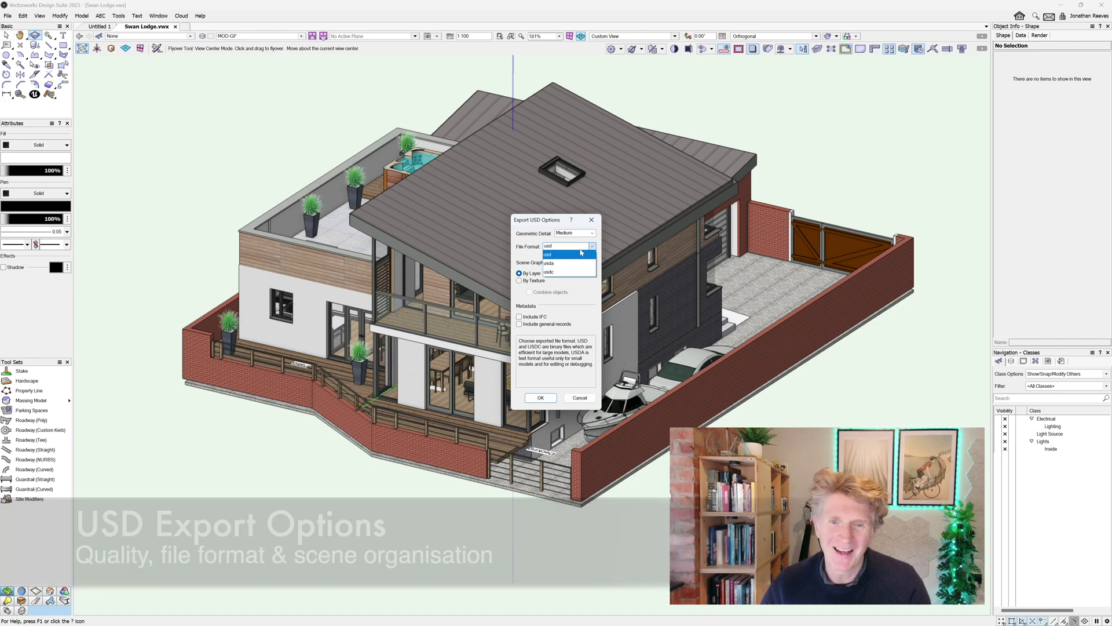
click(560, 257)
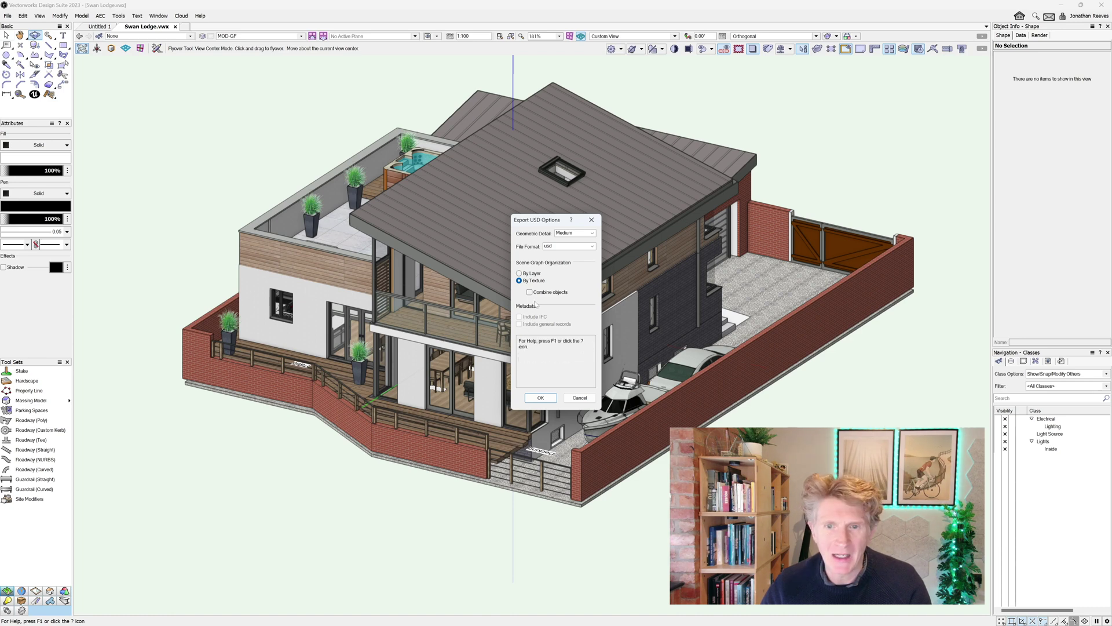
click(547, 400)
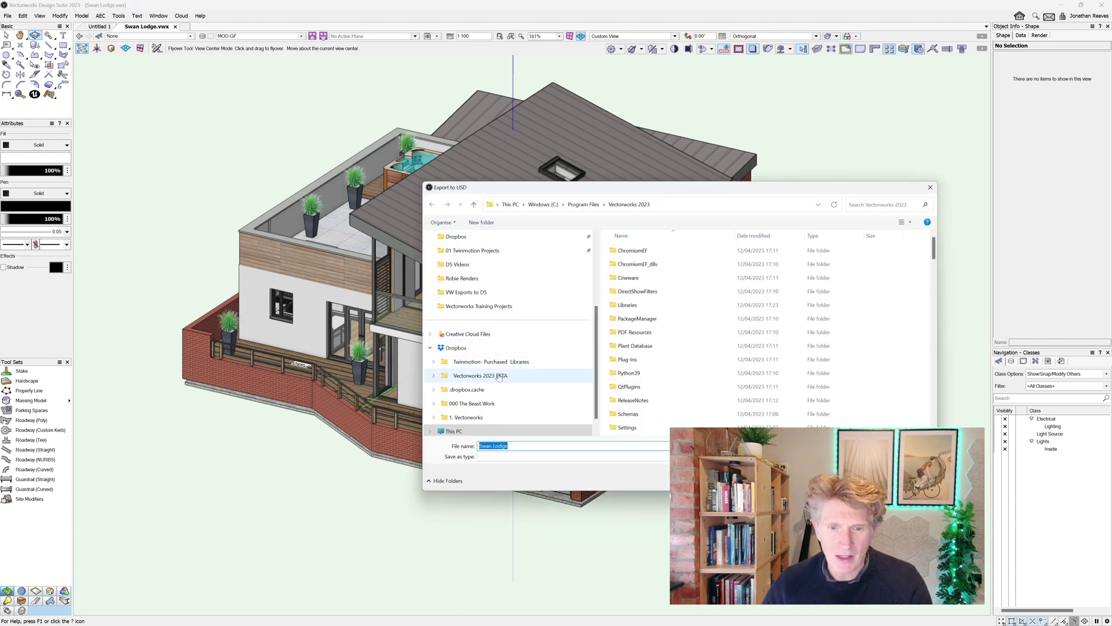
Browse the export save window to This PC, then orbit to a low front elevation
scroll(499, 376, down, 1)
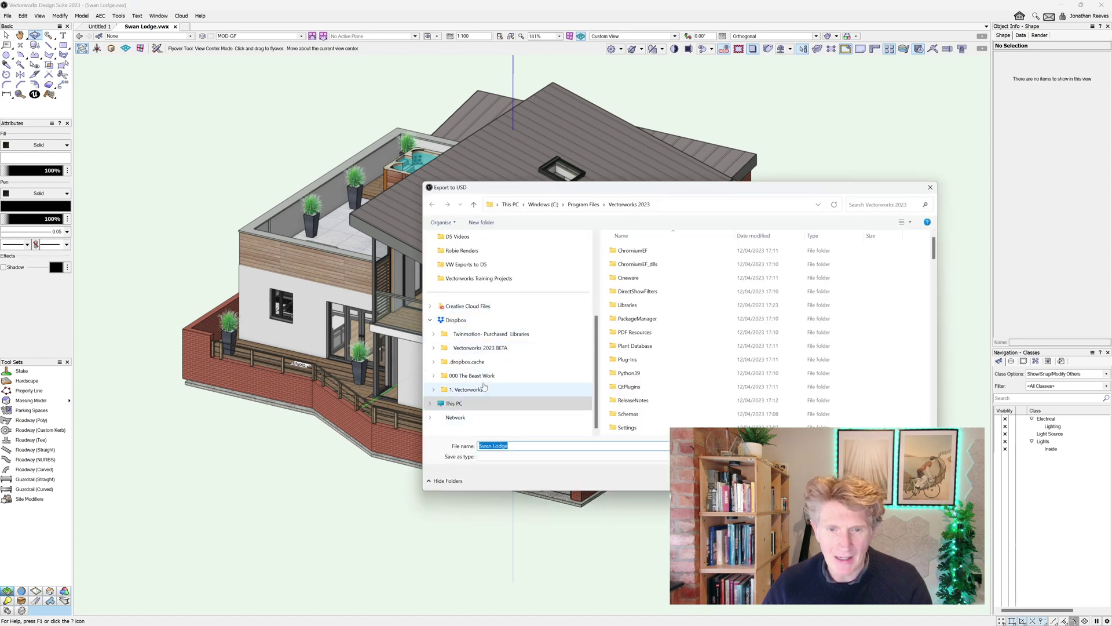
click(470, 405)
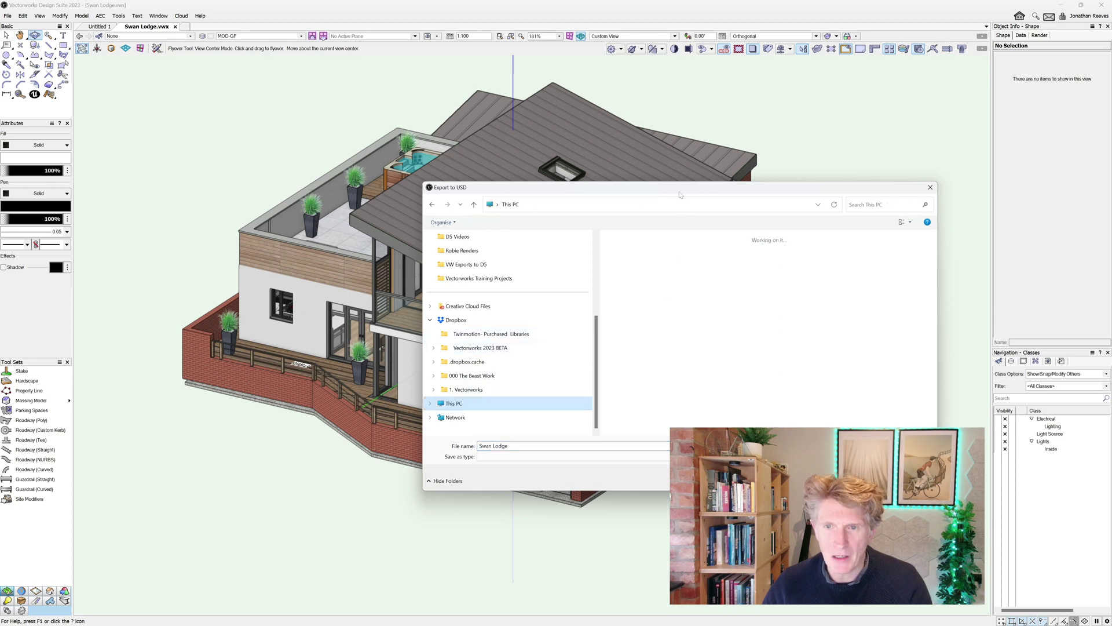
drag(680, 195, 528, 131)
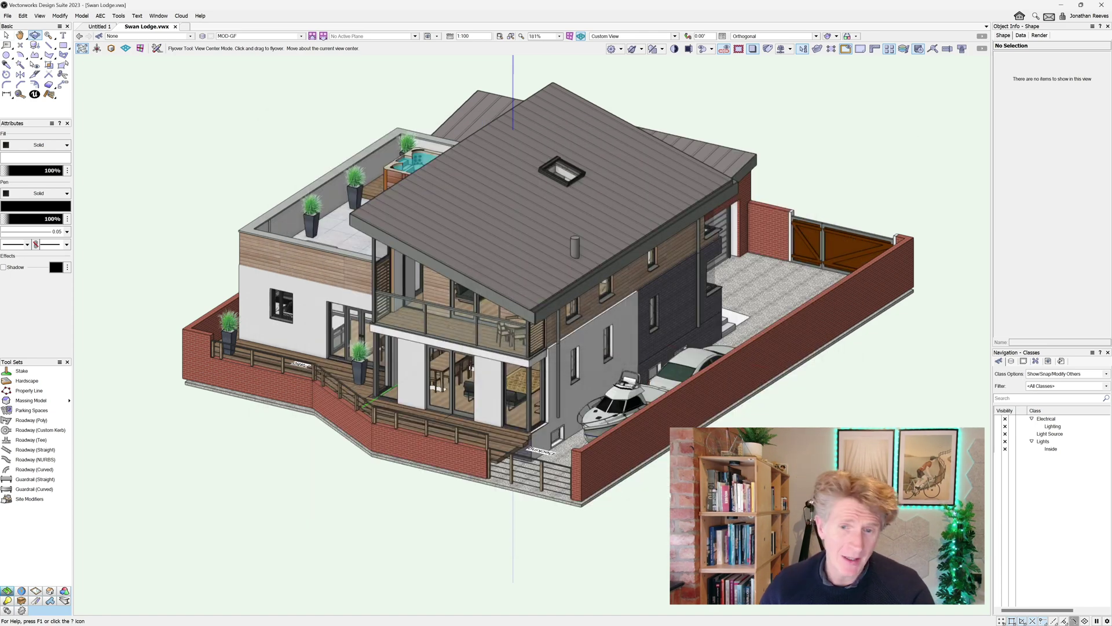
drag(643, 417, 654, 443)
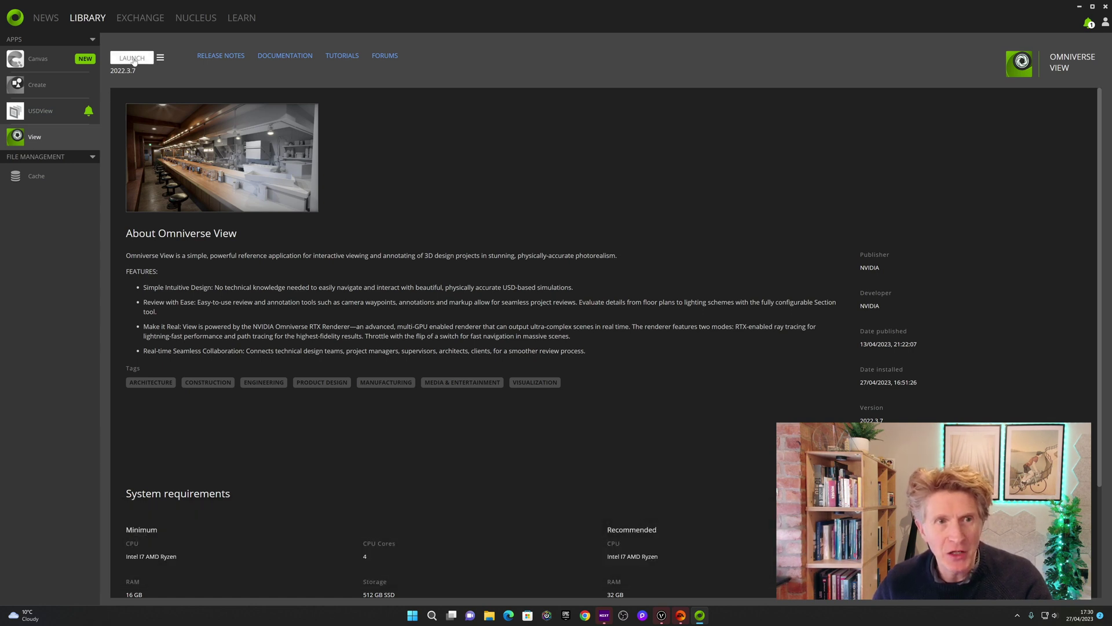
Launch Omniverse View 2022.3.7 from the Launcher Library
click(134, 60)
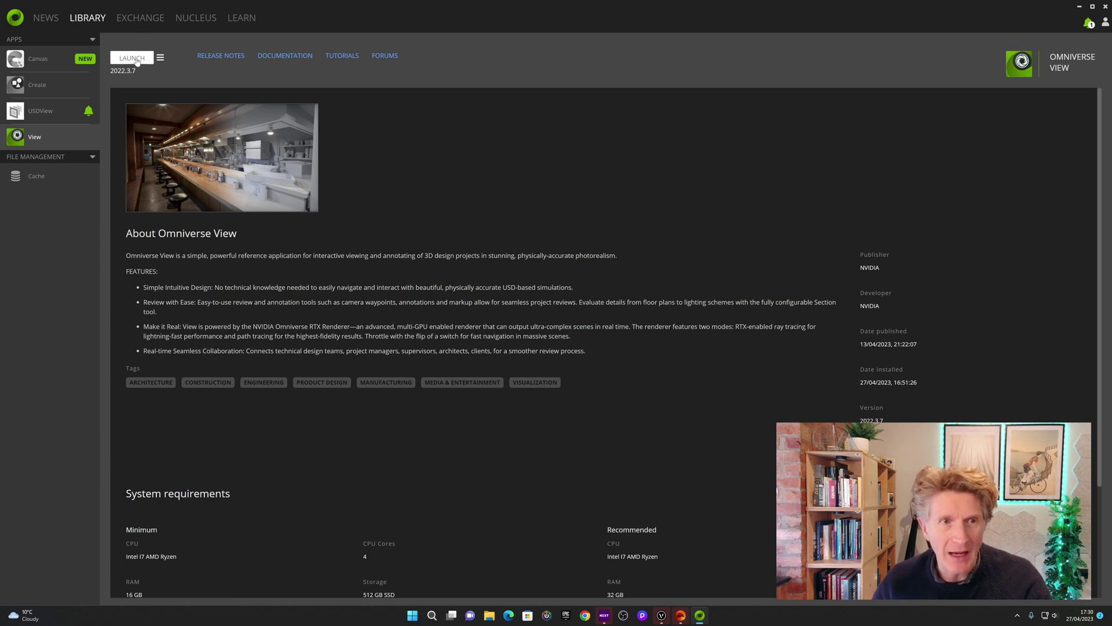
click(135, 60)
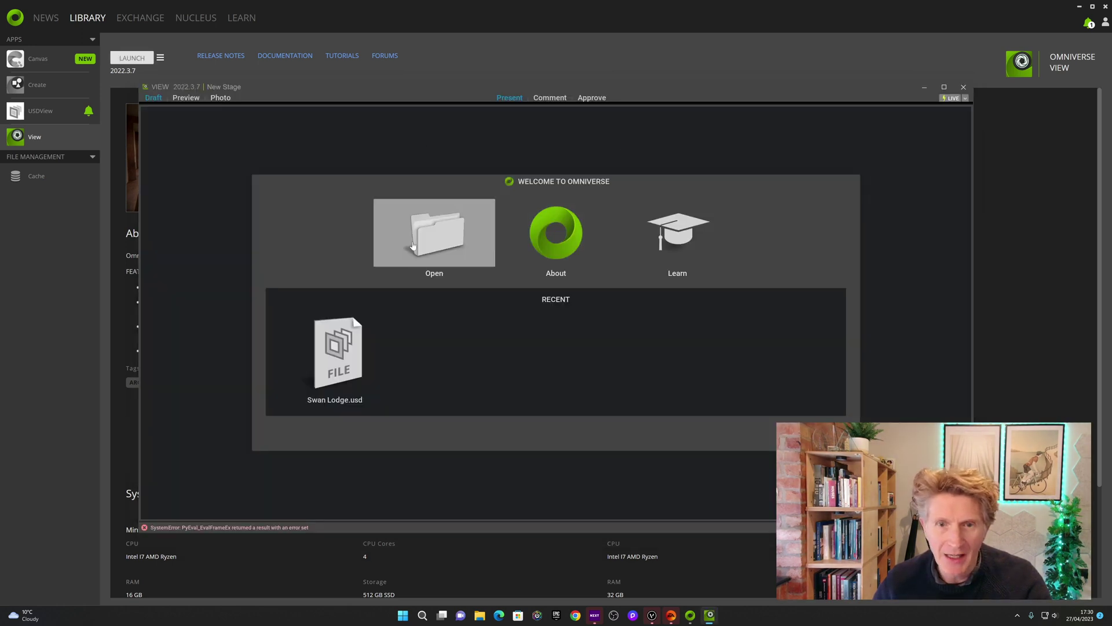
Open Swan Lodge.usd from the D:/02 USD/Swan Lodge folder, enlarging the file browser
click(435, 240)
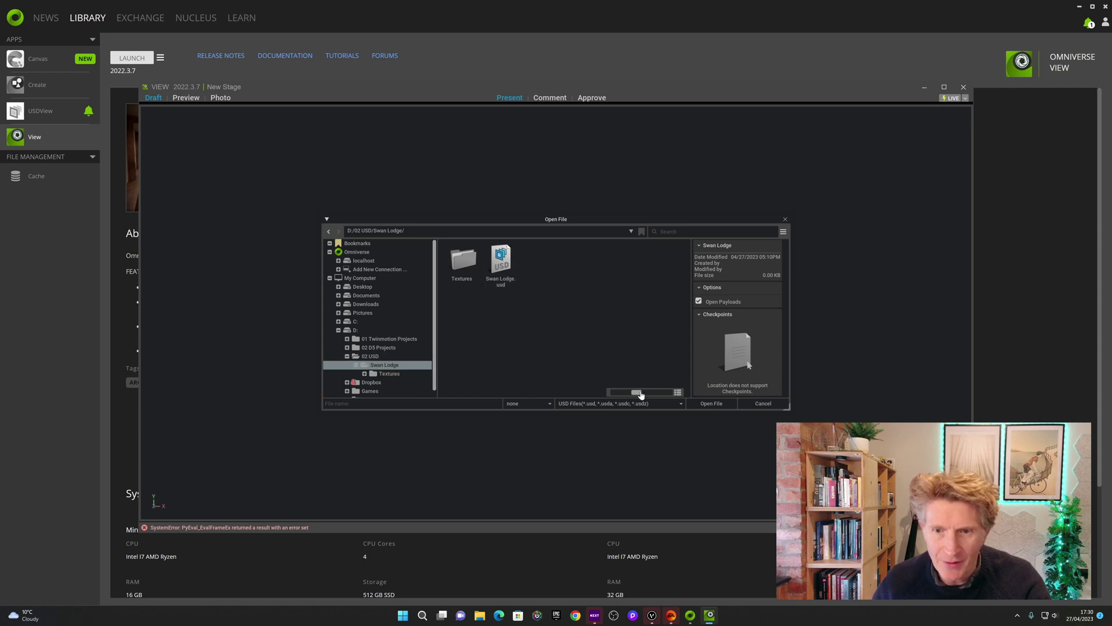
drag(641, 395, 651, 392)
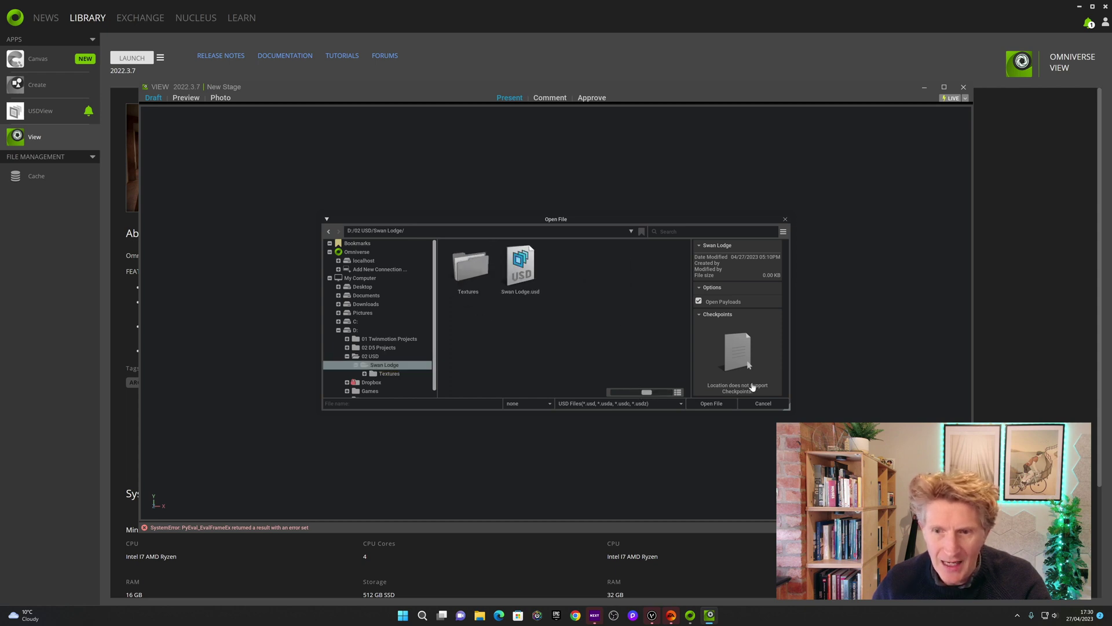
drag(789, 408, 838, 490)
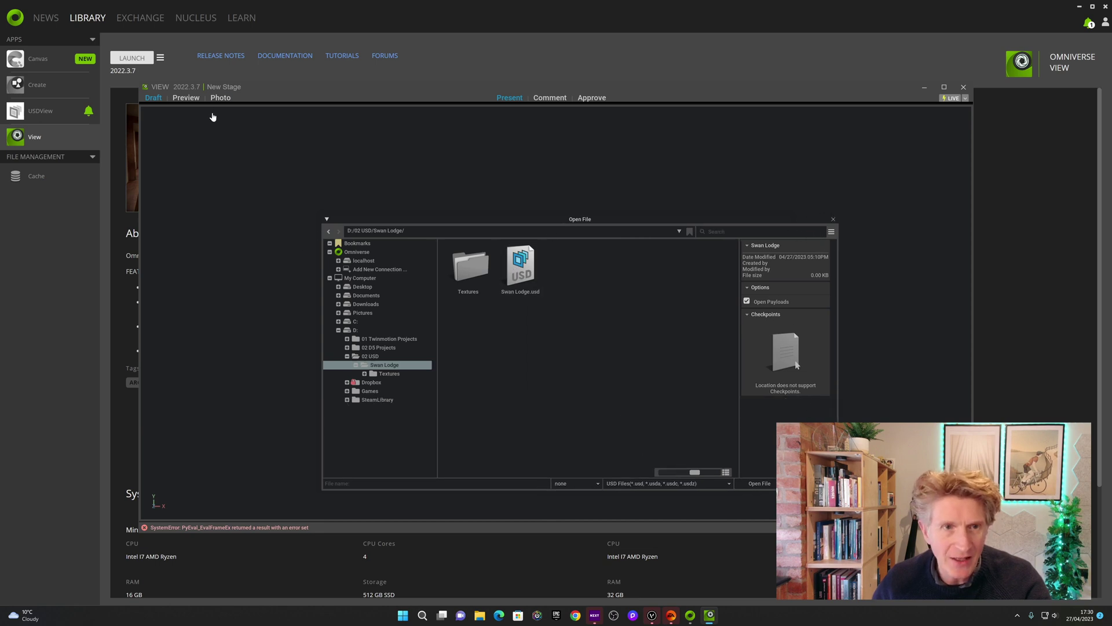
double_click(522, 266)
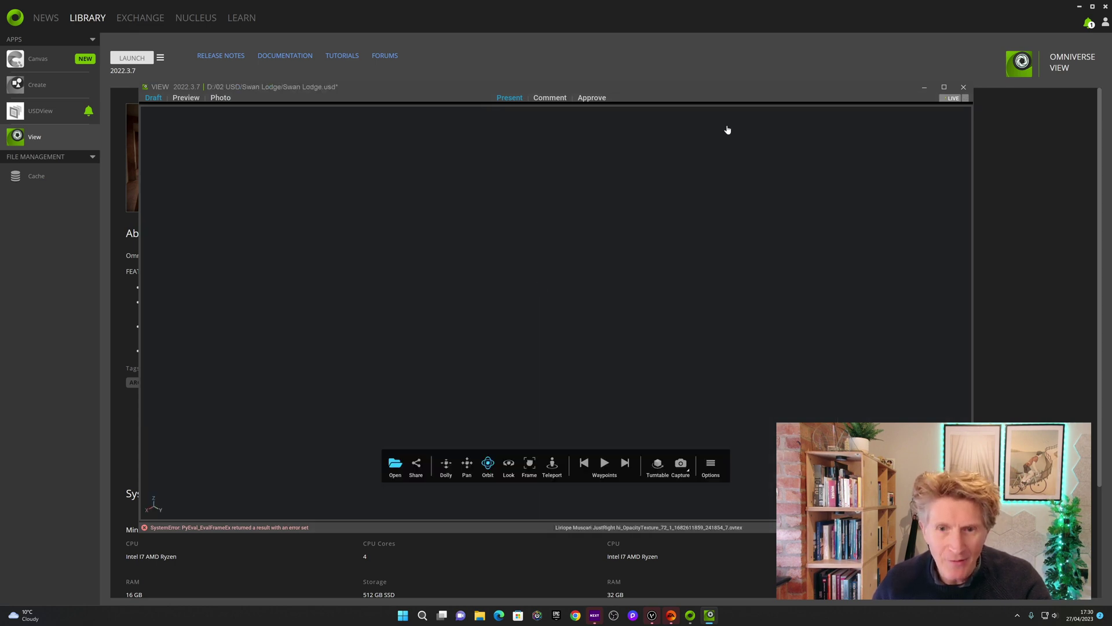
Maximize the viewer, frame the house with F, and orbit the exterior down to the brick wall
click(944, 87)
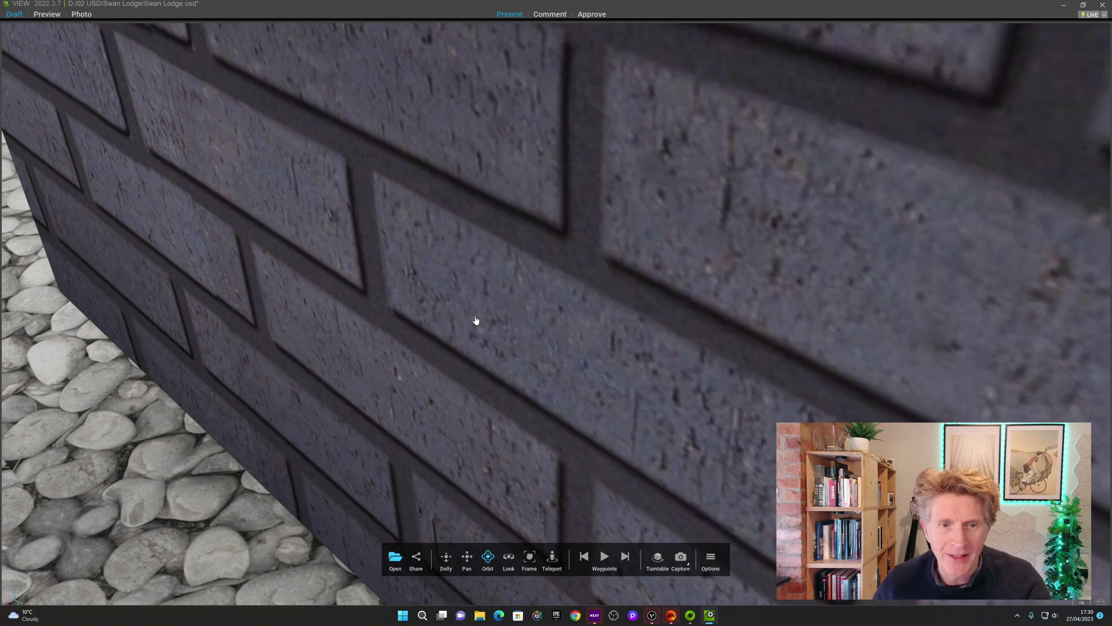
key(f)
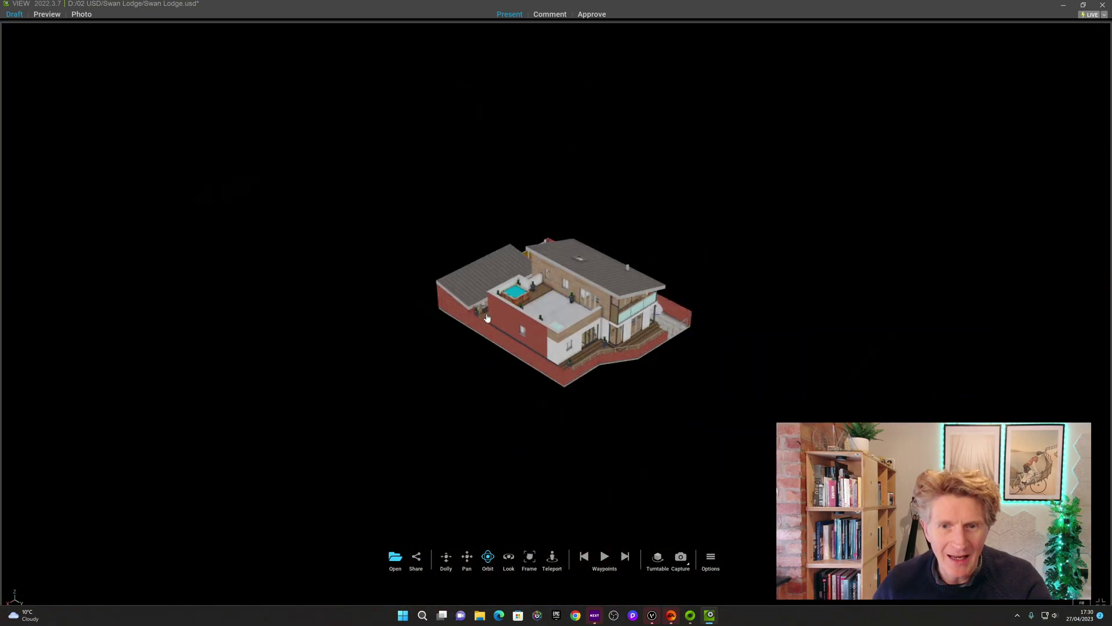
scroll(541, 307, up, 5)
scroll(649, 306, down, 3)
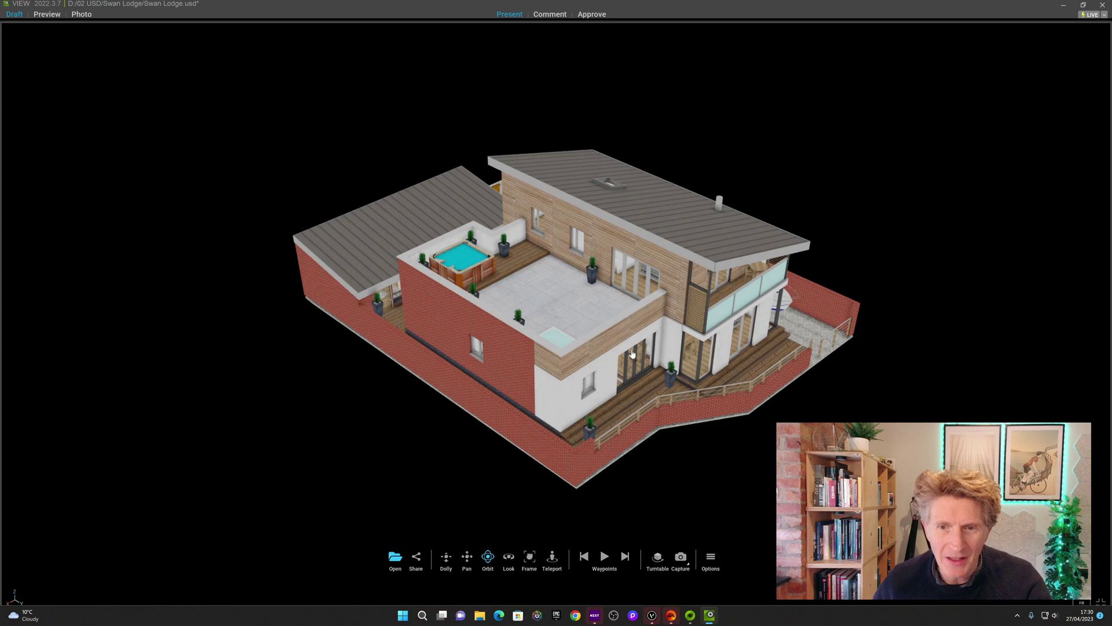
drag(632, 354, 528, 356)
scroll(528, 356, up, 5)
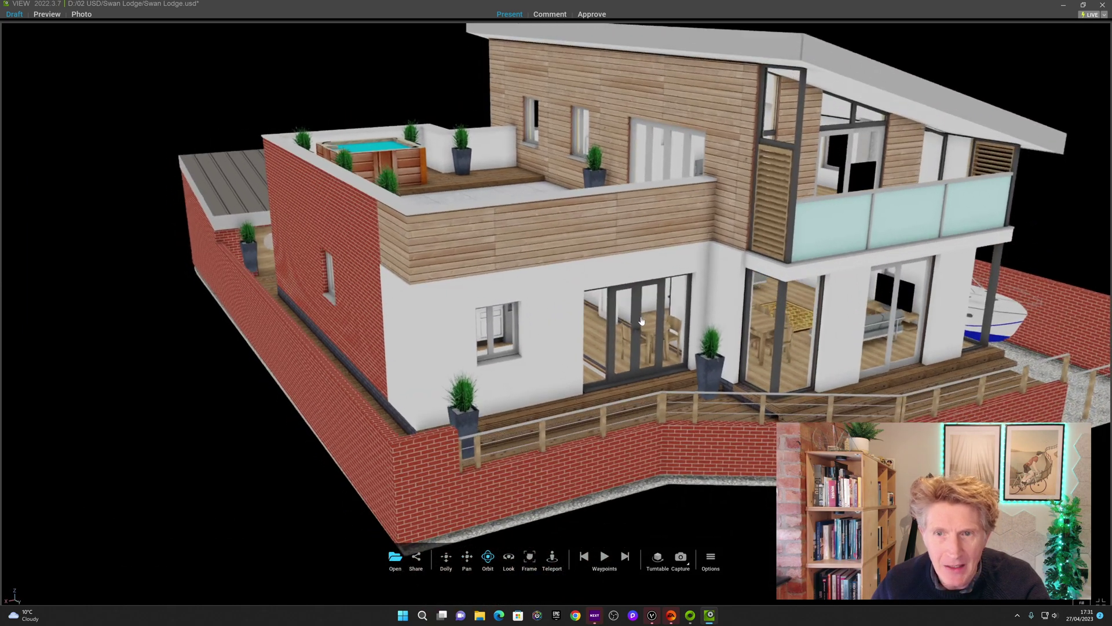
drag(642, 320, 643, 320)
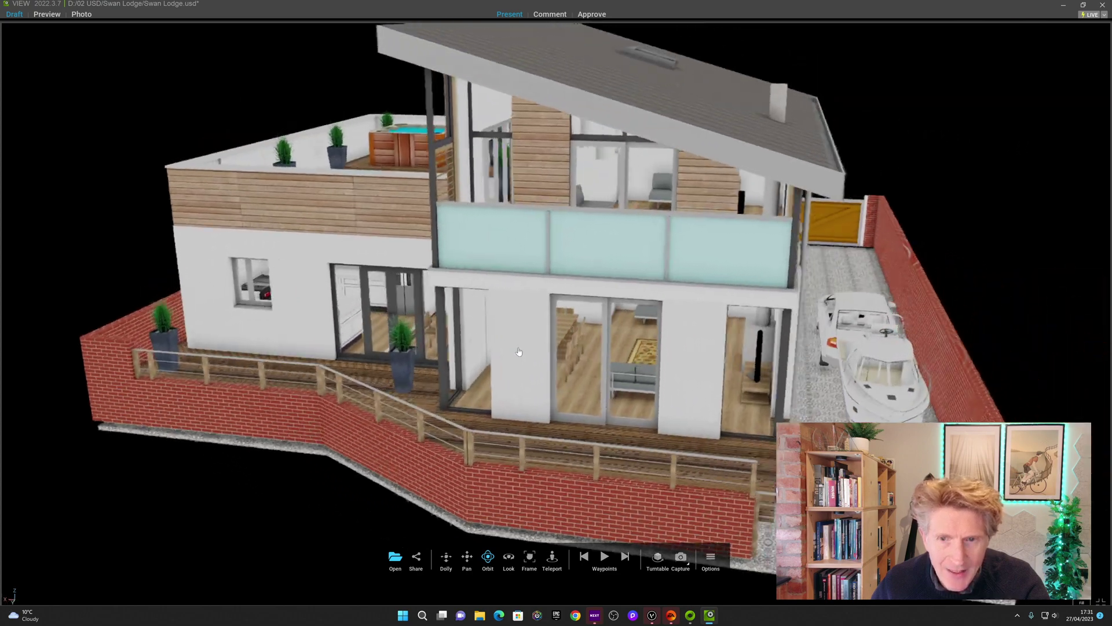
drag(519, 351, 472, 348)
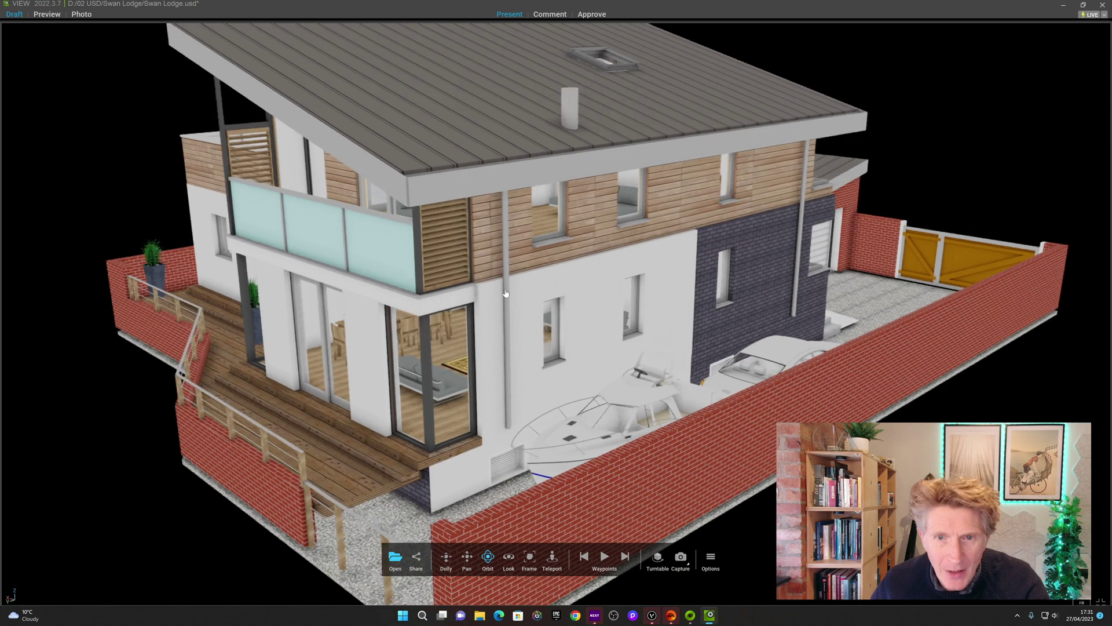
scroll(506, 293, down, 5)
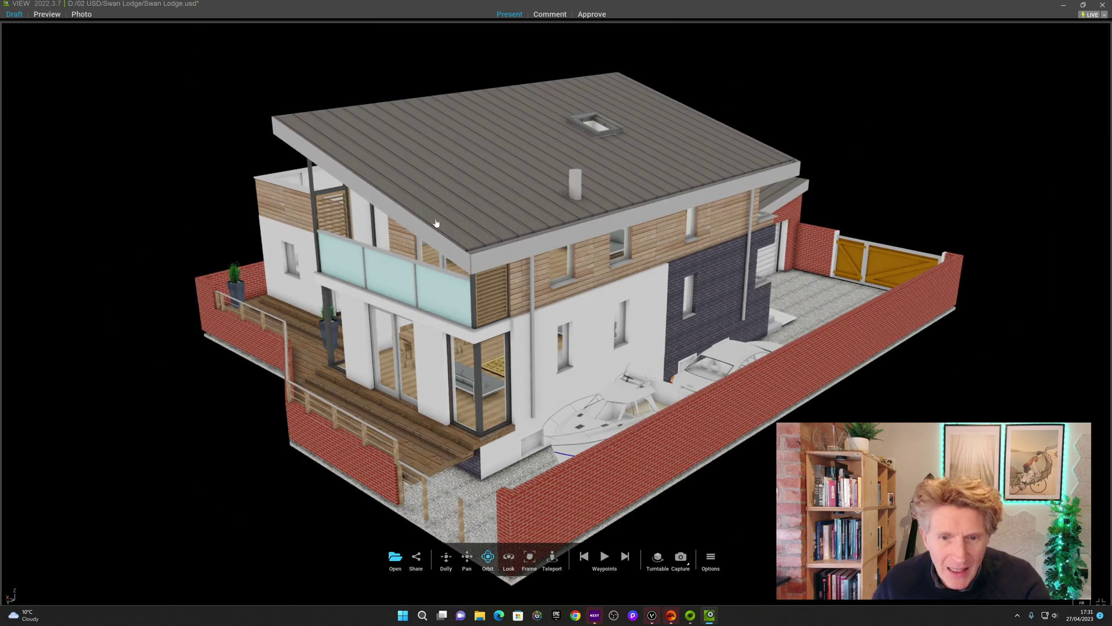
drag(477, 234, 618, 326)
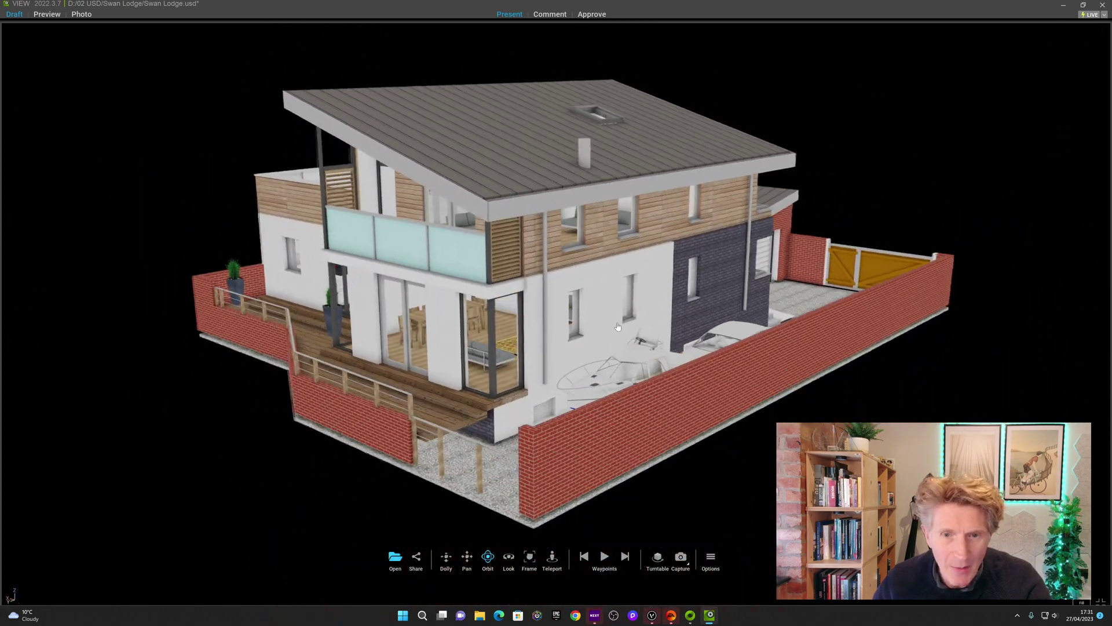
Check the file's shareable path in Share, then orbit around the house toward the gate side
click(417, 559)
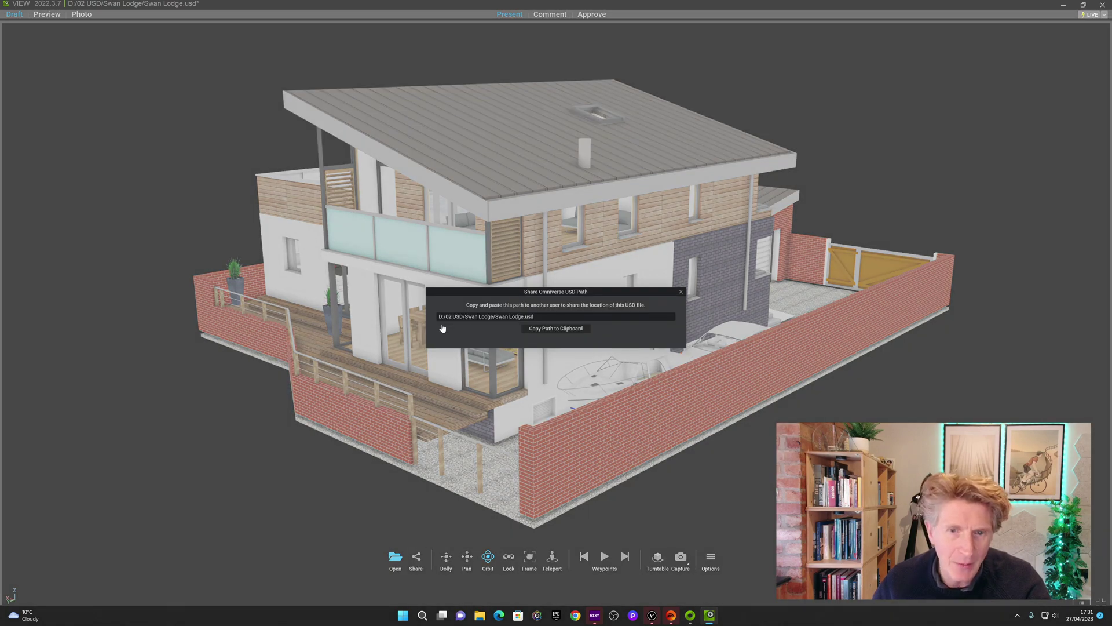
click(681, 293)
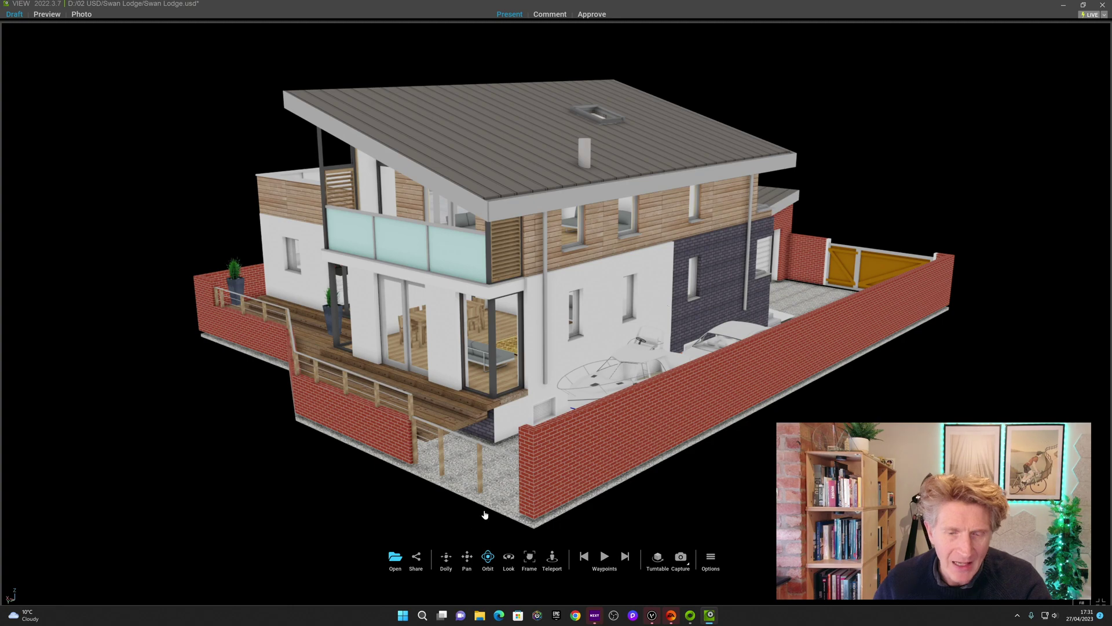
scroll(427, 473, up, 3)
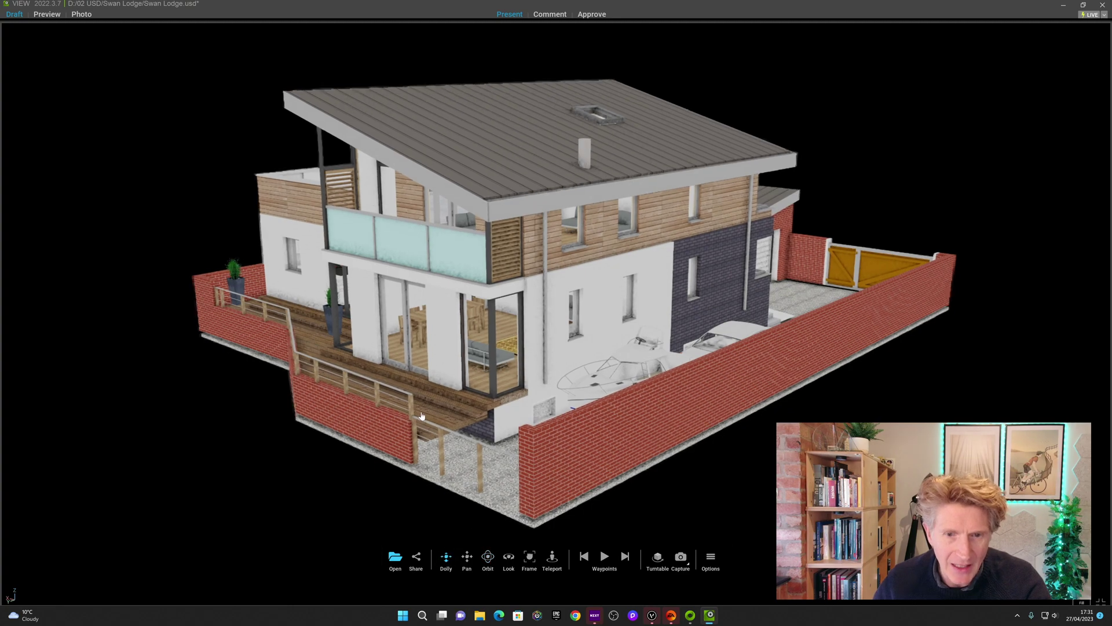
scroll(423, 440, down, 3)
scroll(417, 396, up, 3)
scroll(418, 395, down, 3)
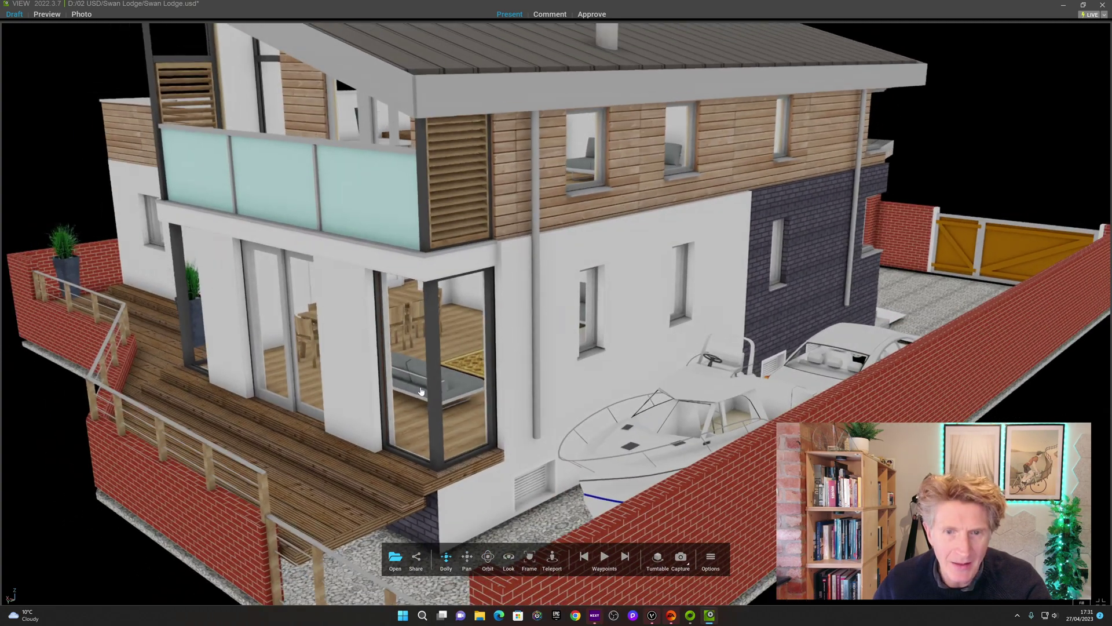
drag(491, 488, 508, 550)
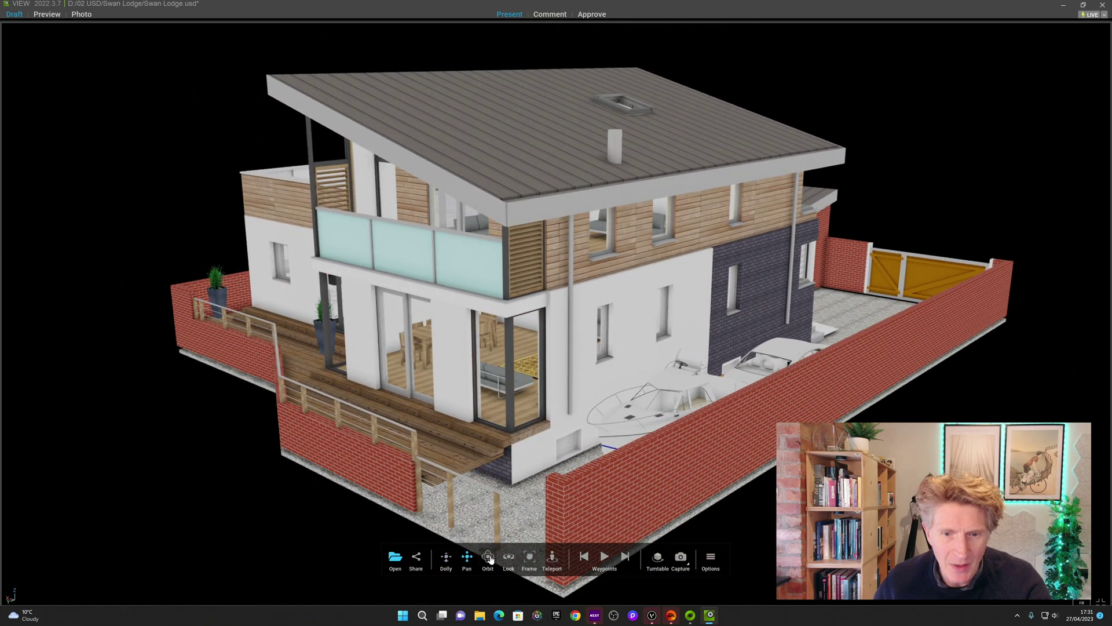
drag(456, 410, 510, 557)
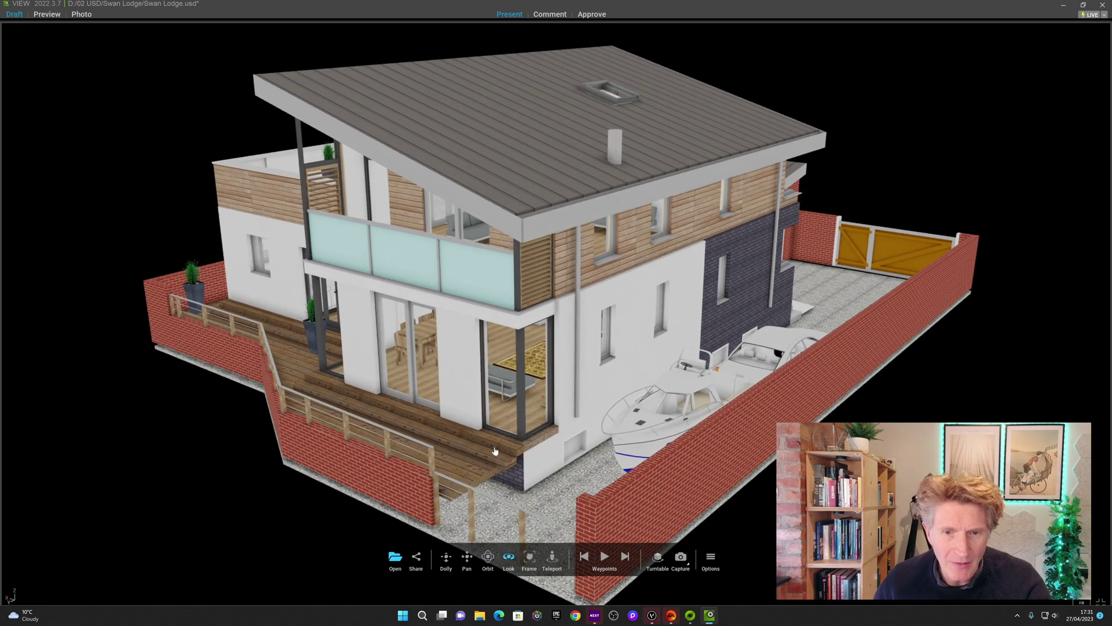
drag(457, 431, 650, 388)
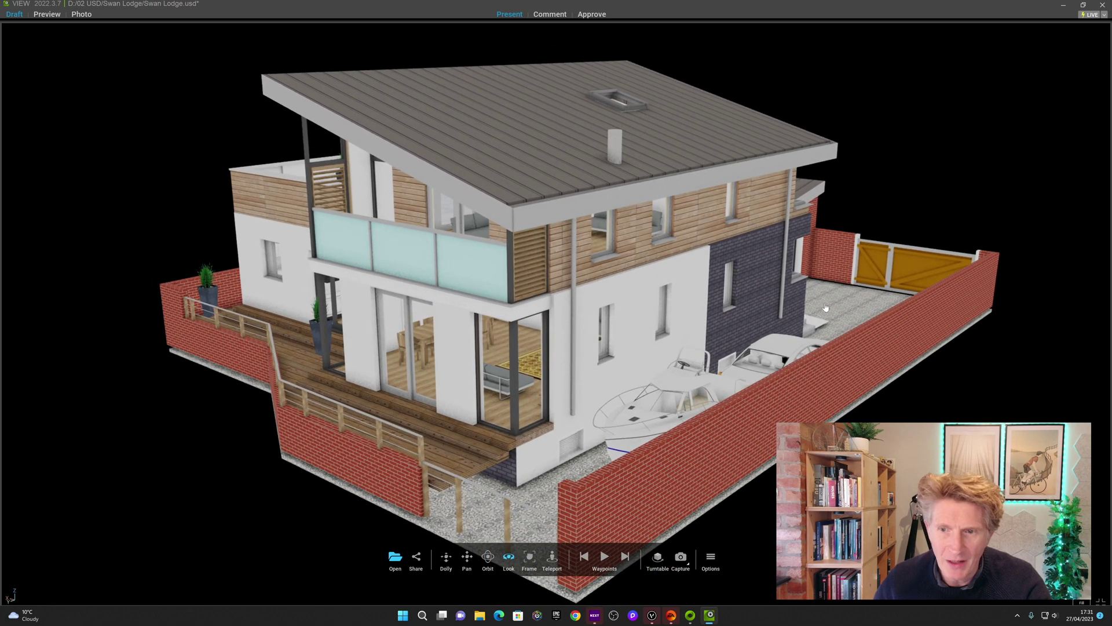
drag(826, 307, 464, 328)
Dolly into the dining room to face the chairs, then frame the whole house again
scroll(458, 328, up, 10)
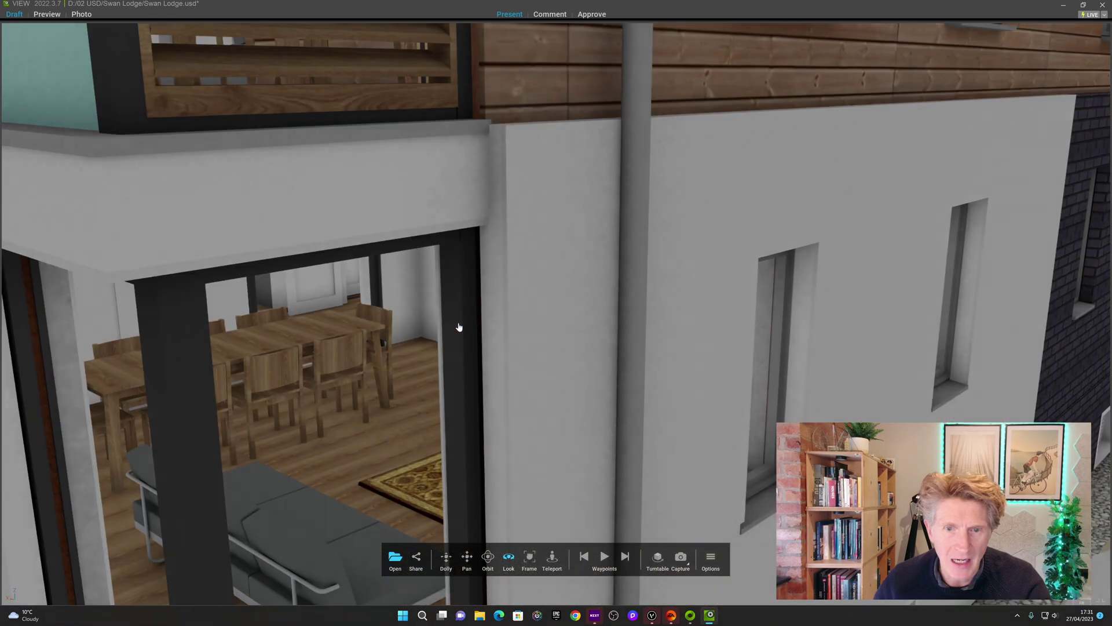
scroll(385, 377, up, 10)
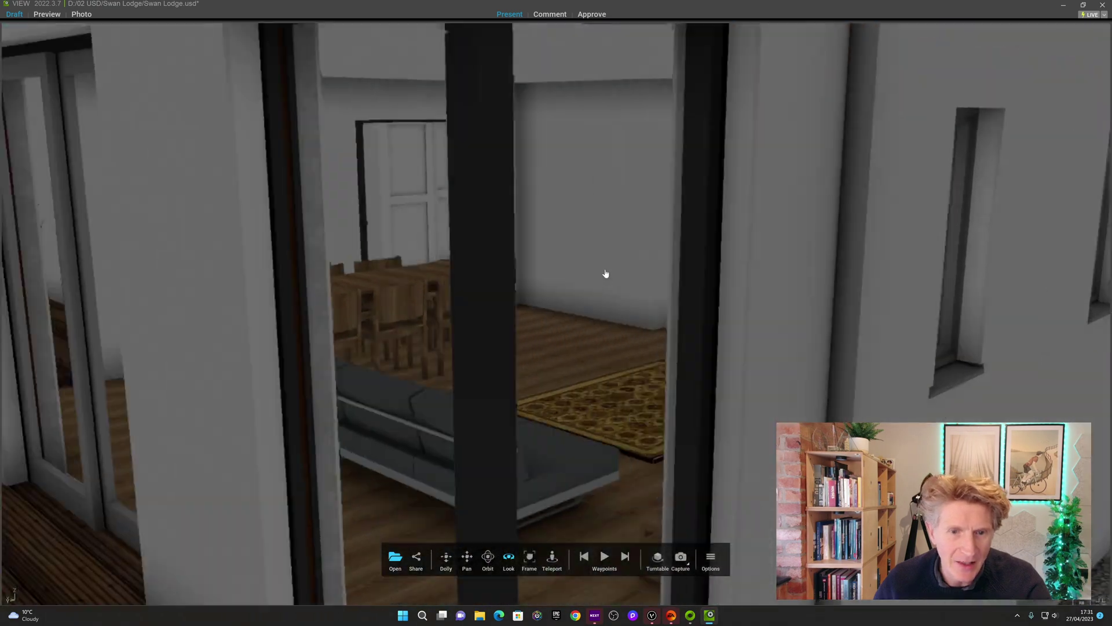
scroll(605, 273, up, 10)
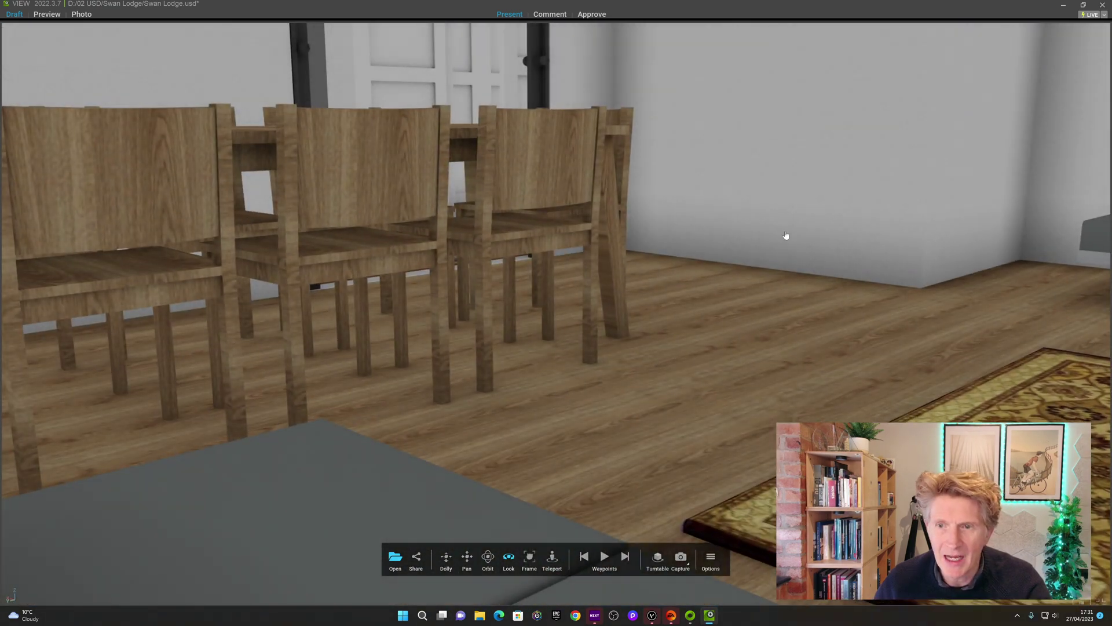
drag(786, 235, 635, 274)
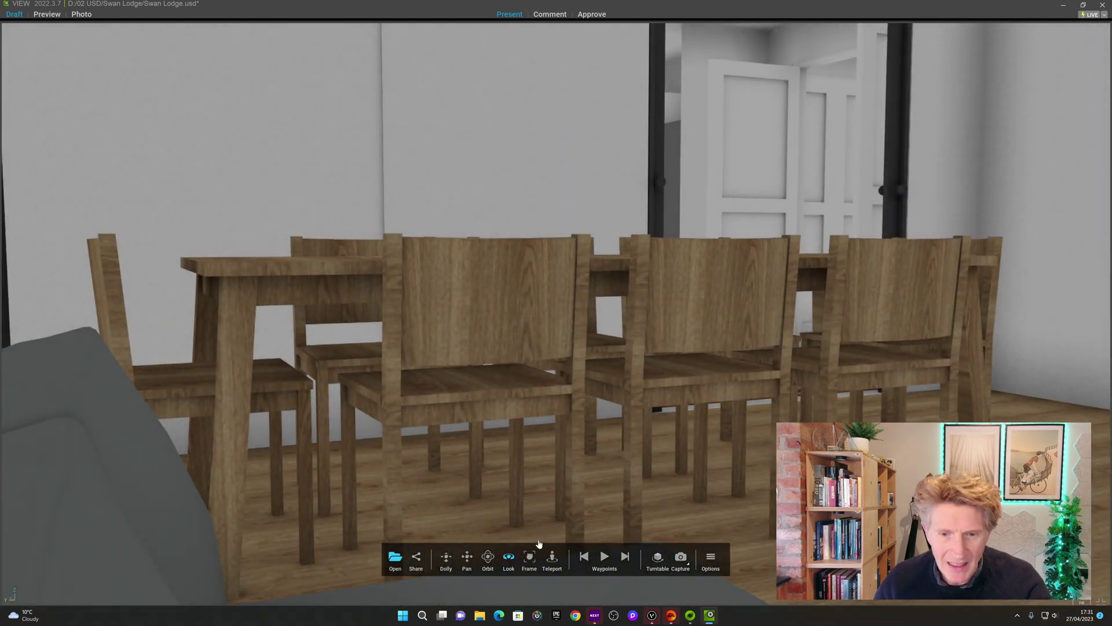
click(529, 557)
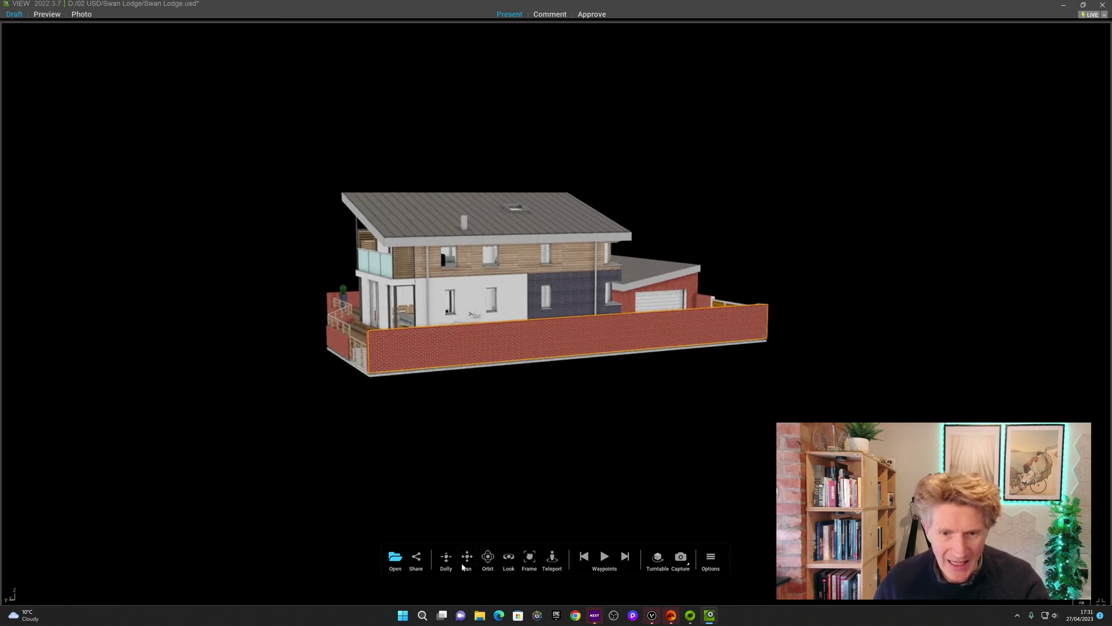
Teleport the camera through the side yard to a spot beside the wall facing the yellow gates
drag(473, 427, 561, 558)
click(552, 558)
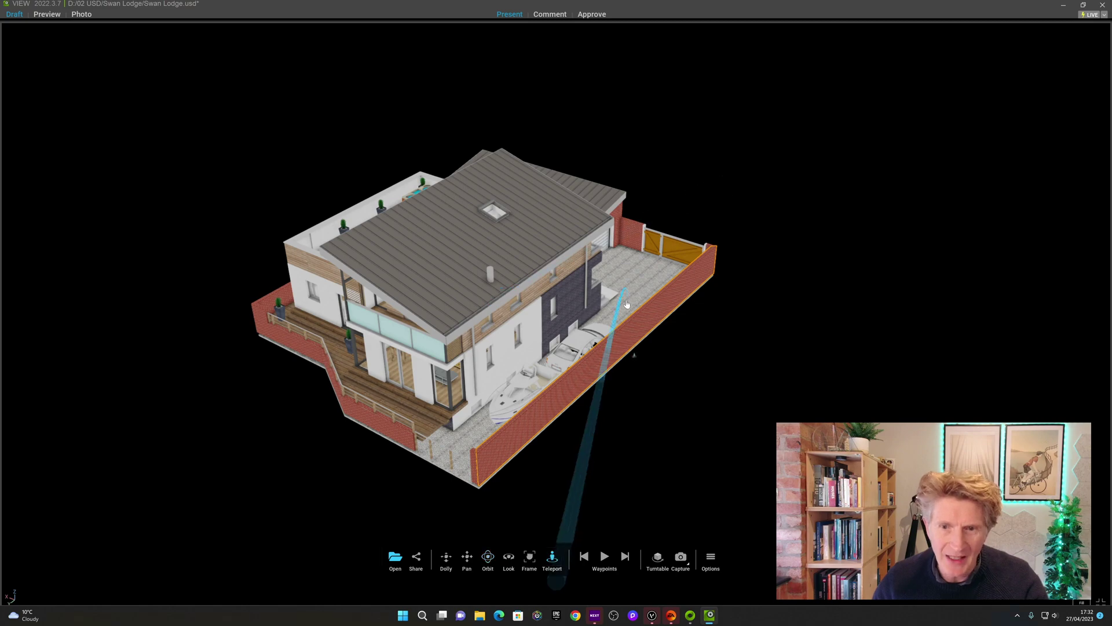
click(637, 277)
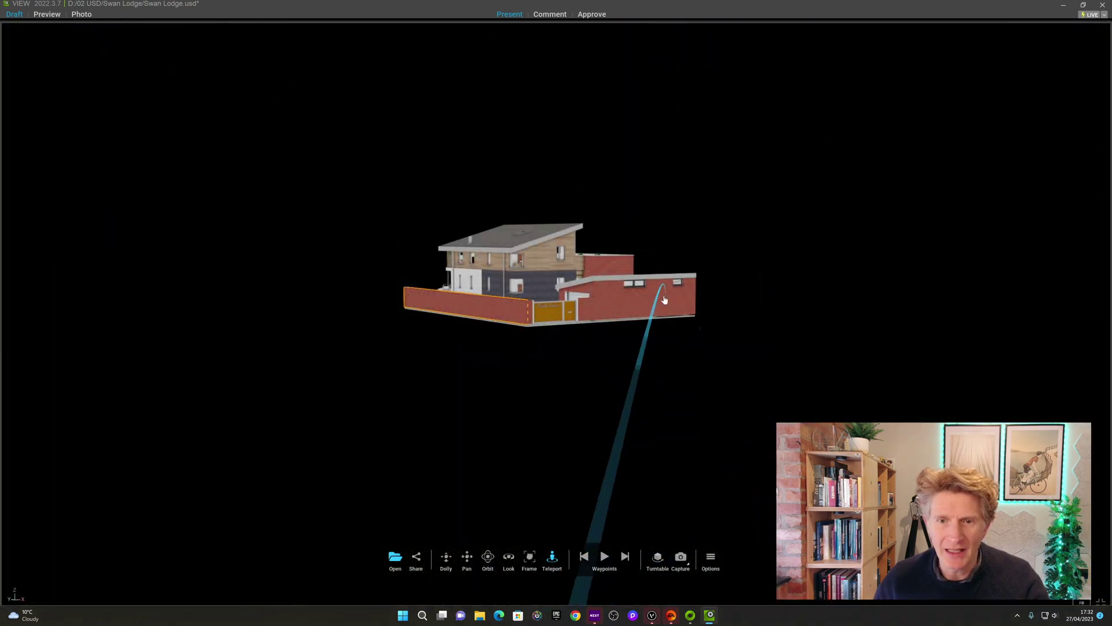
click(658, 286)
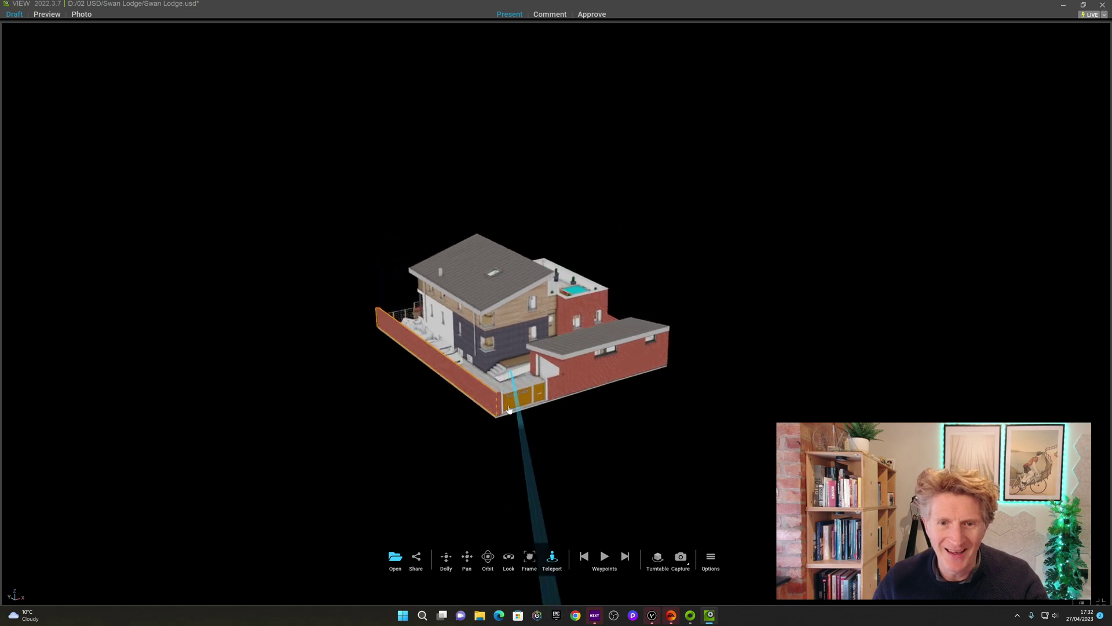
click(481, 375)
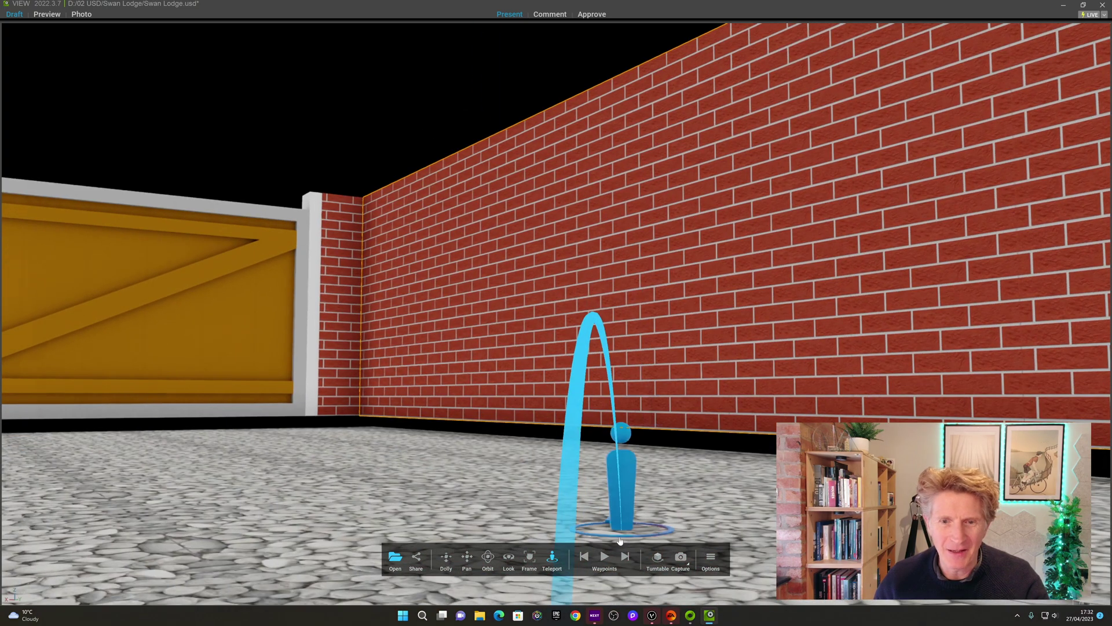
click(619, 457)
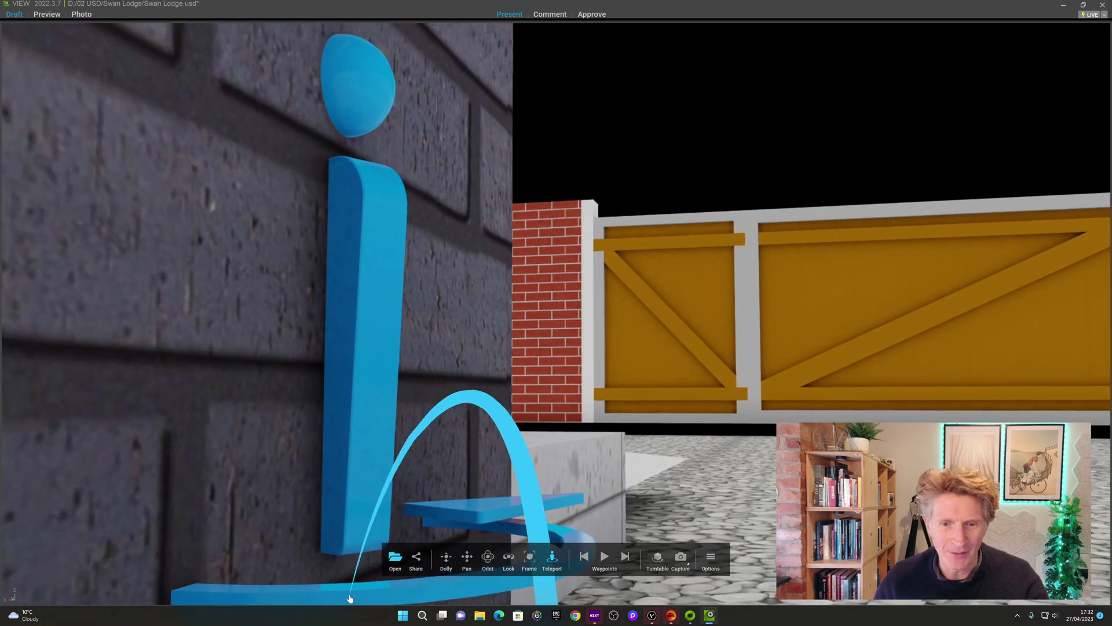
Return to Orbit, frame the whole house, and swing round to a front view
click(488, 557)
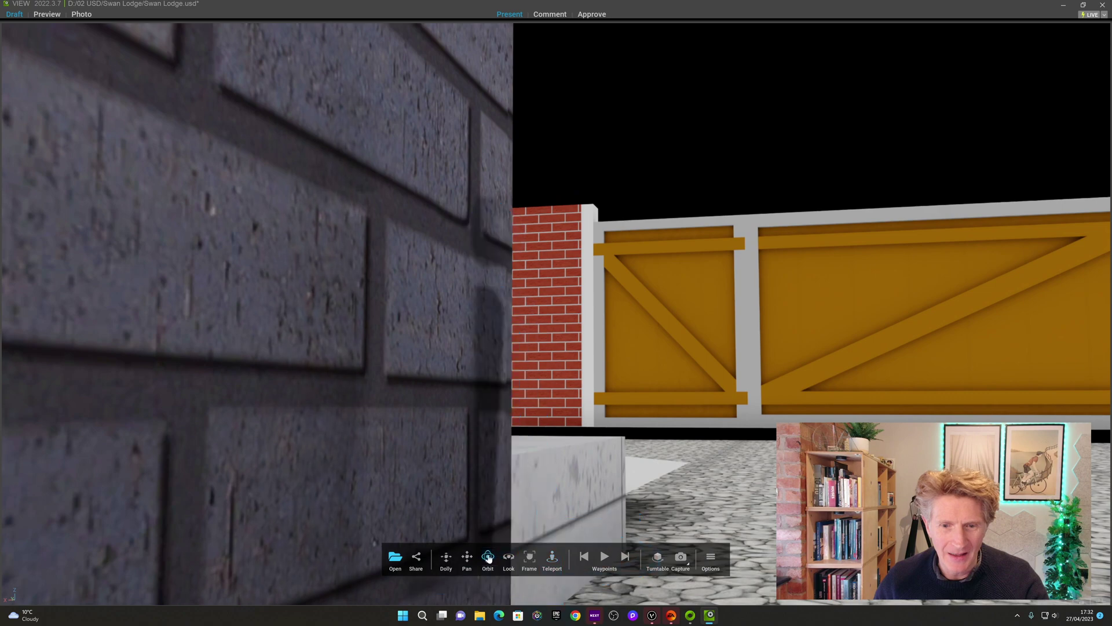
click(531, 557)
drag(574, 220, 550, 232)
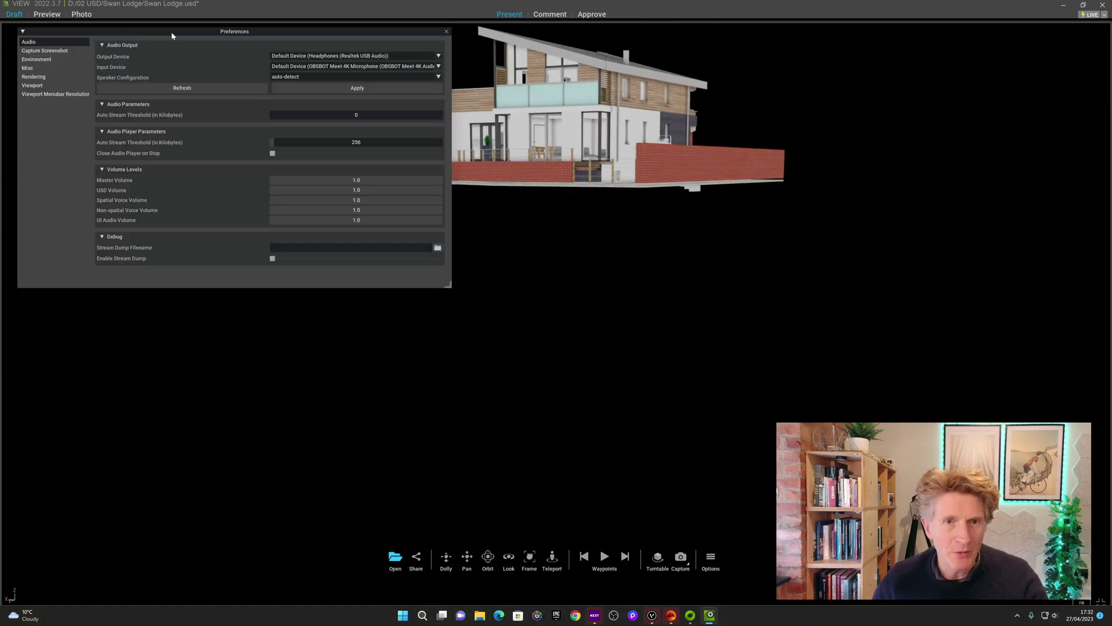
Look through the Rendering and Viewport preference pages, then close the Preferences window
click(33, 77)
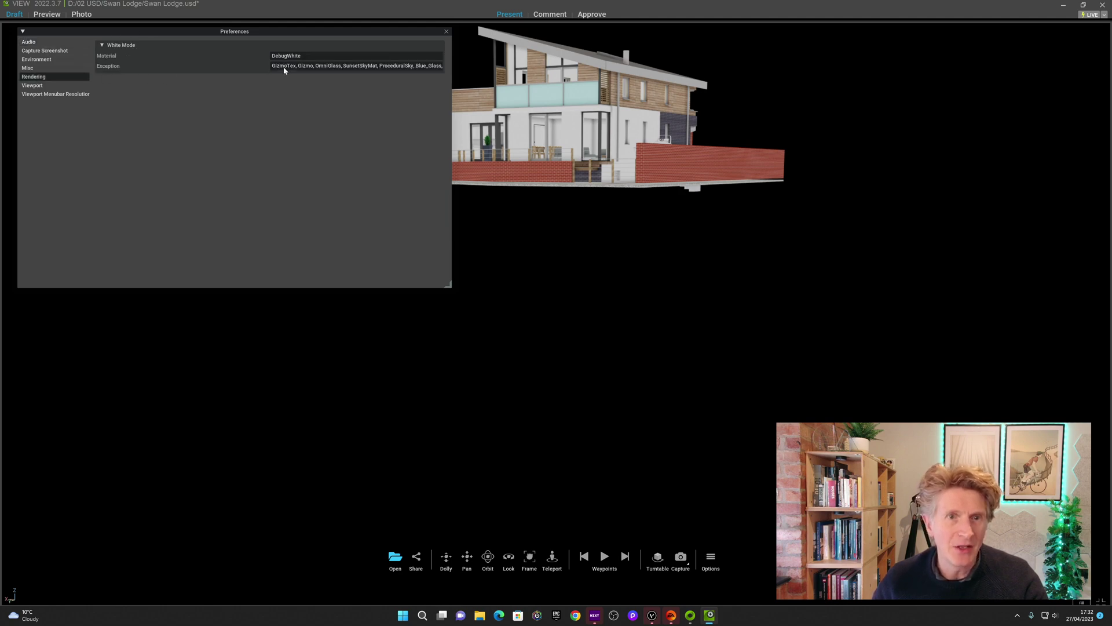
click(34, 85)
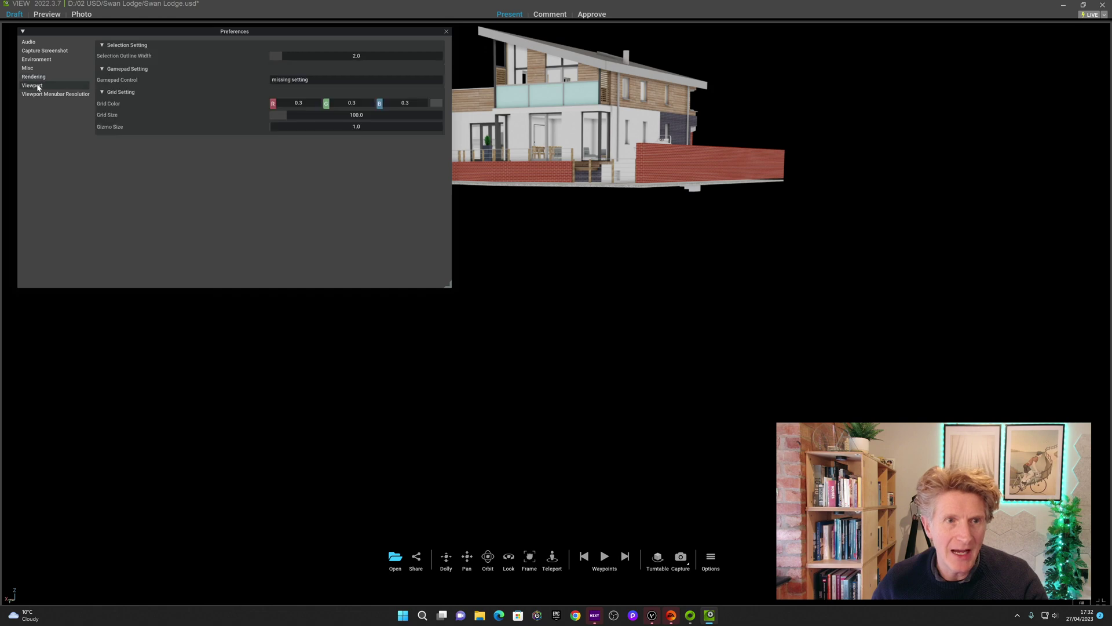
click(446, 32)
Orbit and zoom around the house to a three-quarter view showing more of the roof
right_drag(637, 390, 617, 293)
scroll(624, 332, up, 5)
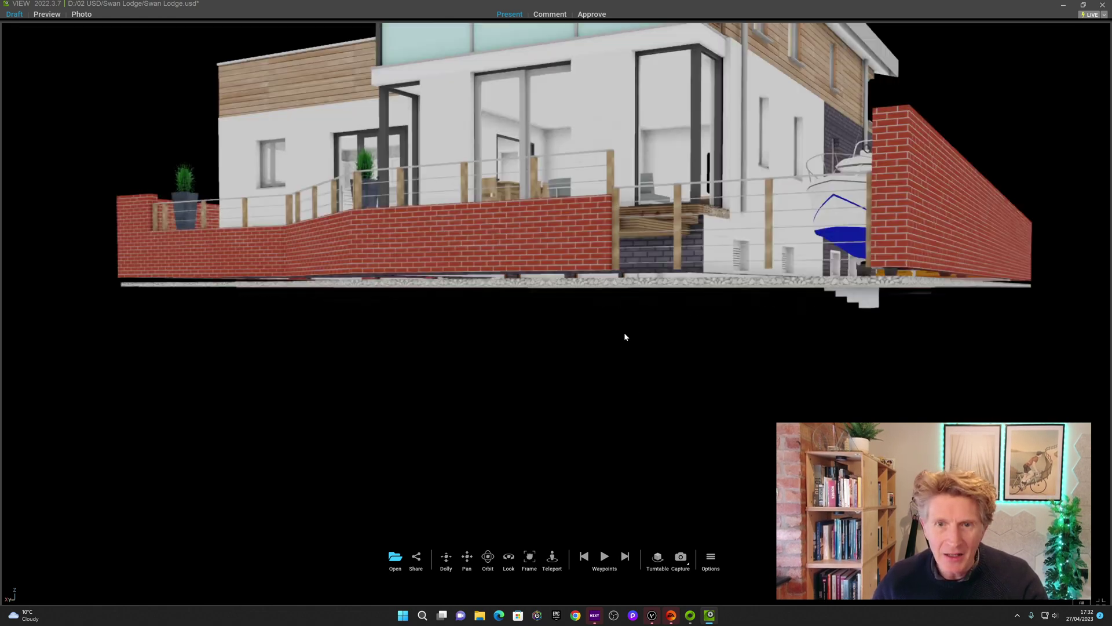
scroll(624, 332, down, 5)
right_drag(624, 332, 562, 288)
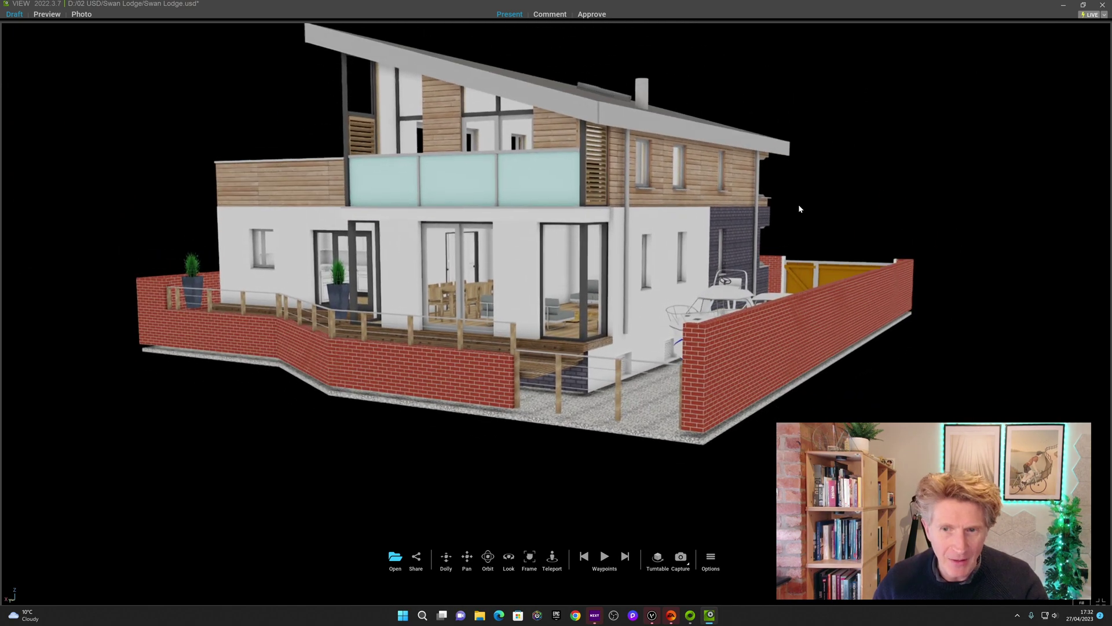
scroll(797, 207, up, 2)
right_drag(795, 210, 787, 187)
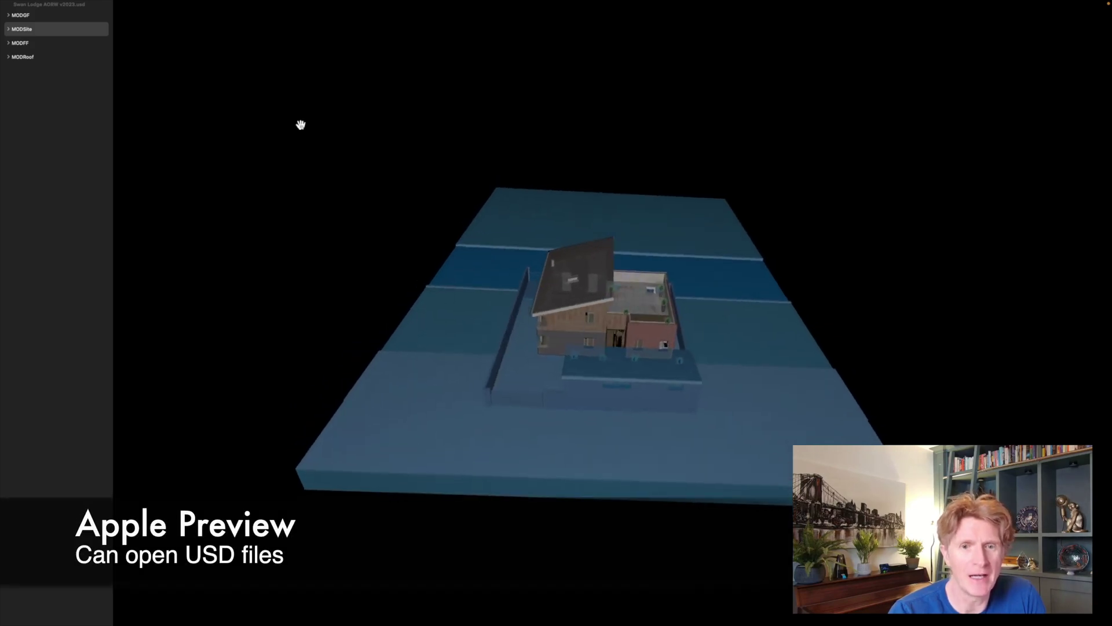
Select the MODGF layer and orbit to a top-down view above the Swan Lodge roof
click(22, 16)
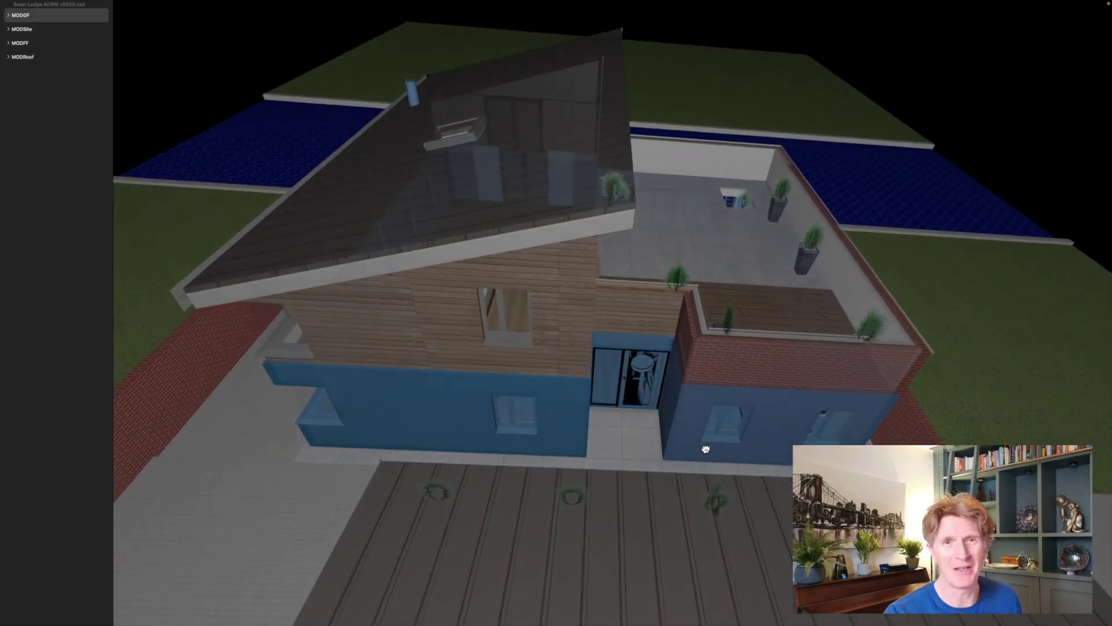
drag(703, 445, 701, 448)
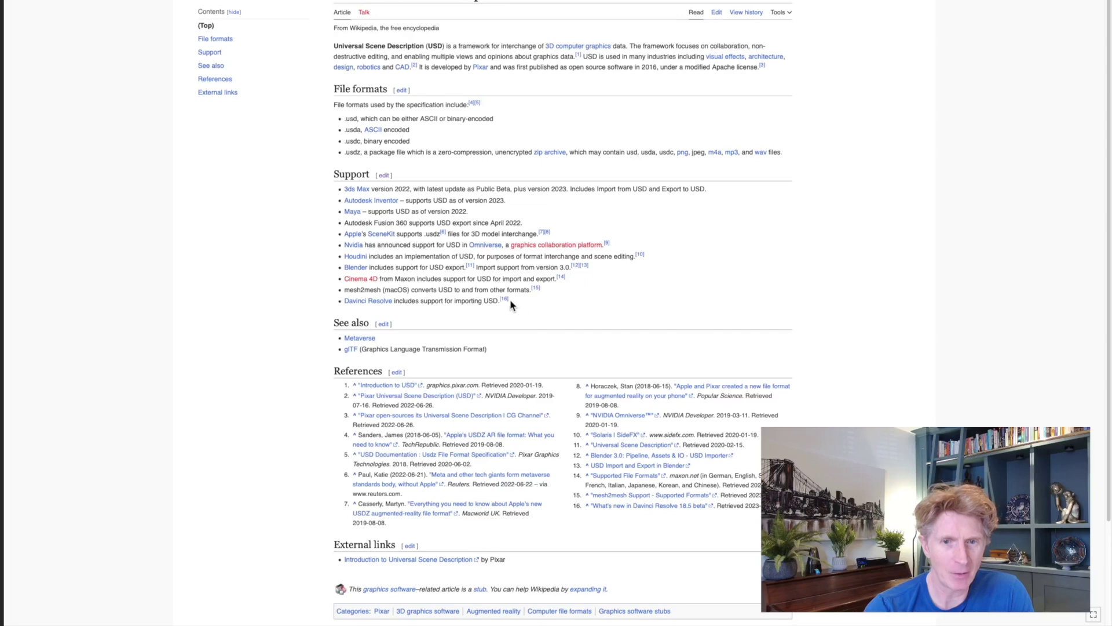
Scroll the Universal Scene Description article down to its Support section
scroll(511, 301, down, 2)
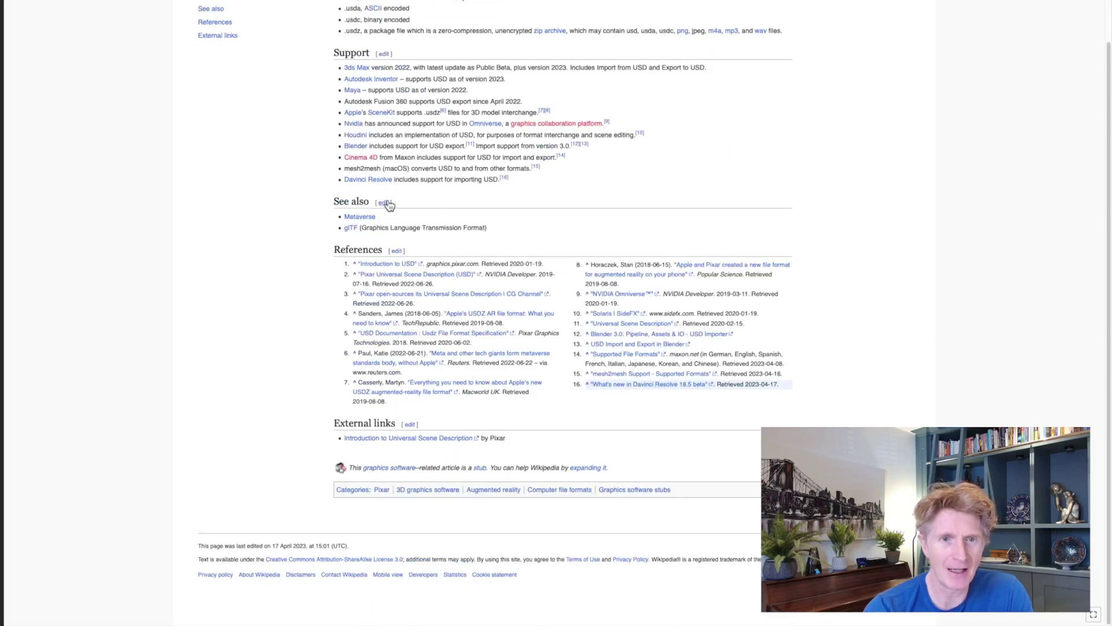
Edit the Support section, adding a bullet 'Vectorworks 2023 Service Pack 3 onwards' after Davinci Resolve
click(382, 54)
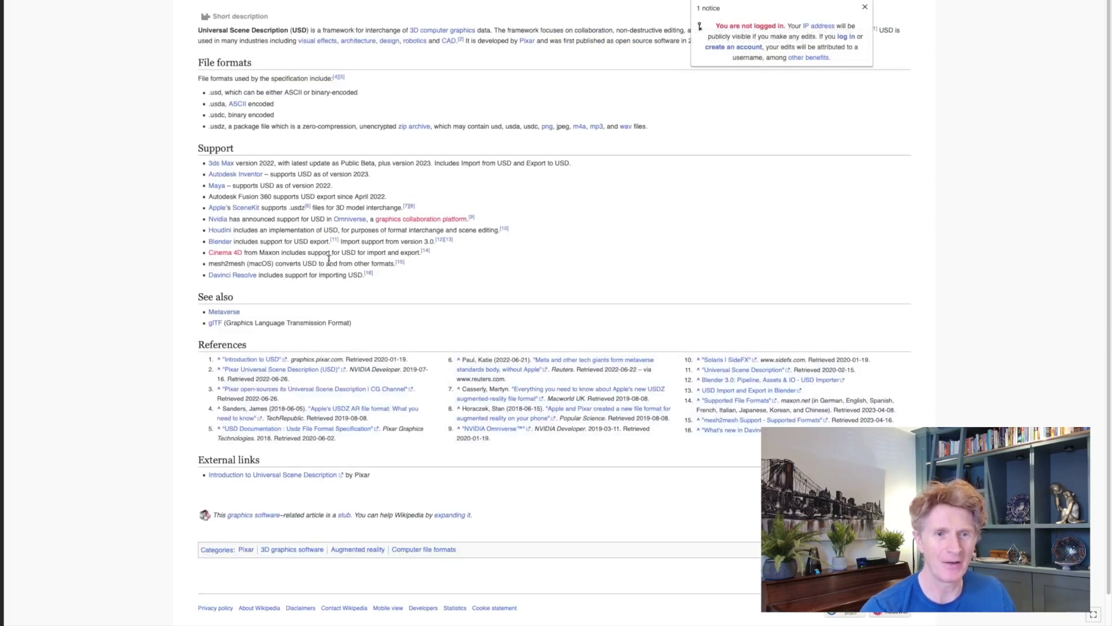
click(395, 273)
key(Return)
text(Vec)
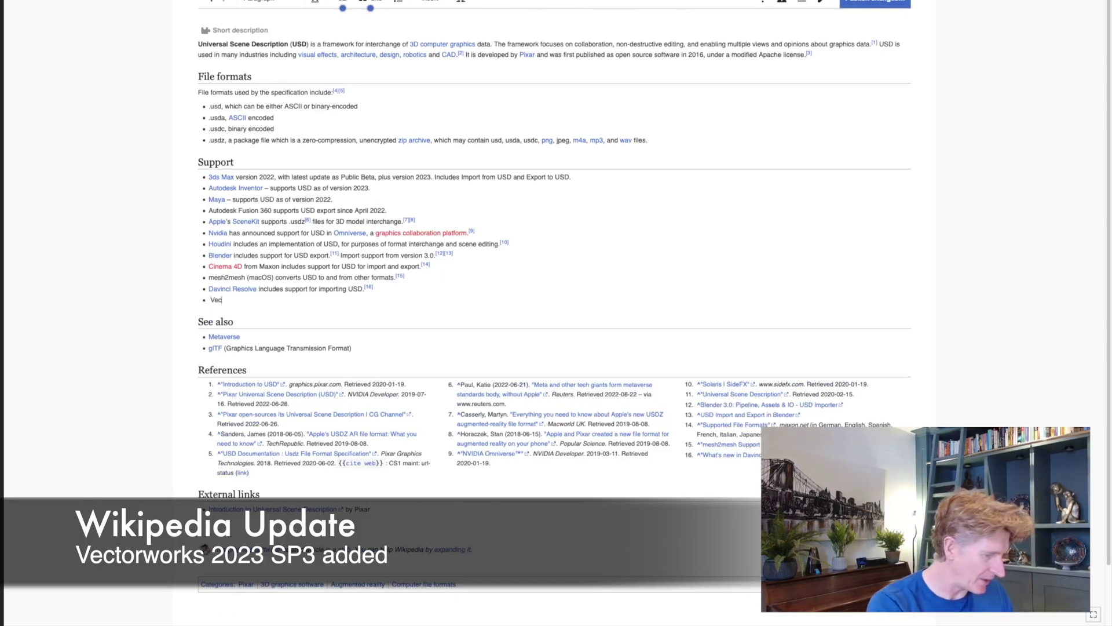
text(torworks 2)
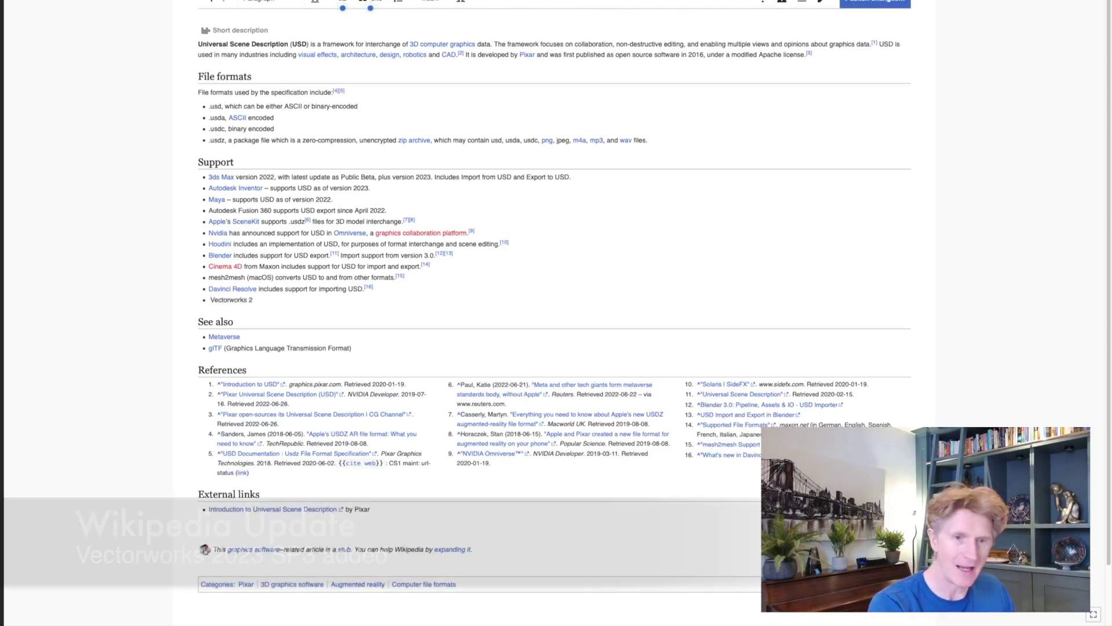
text(023)
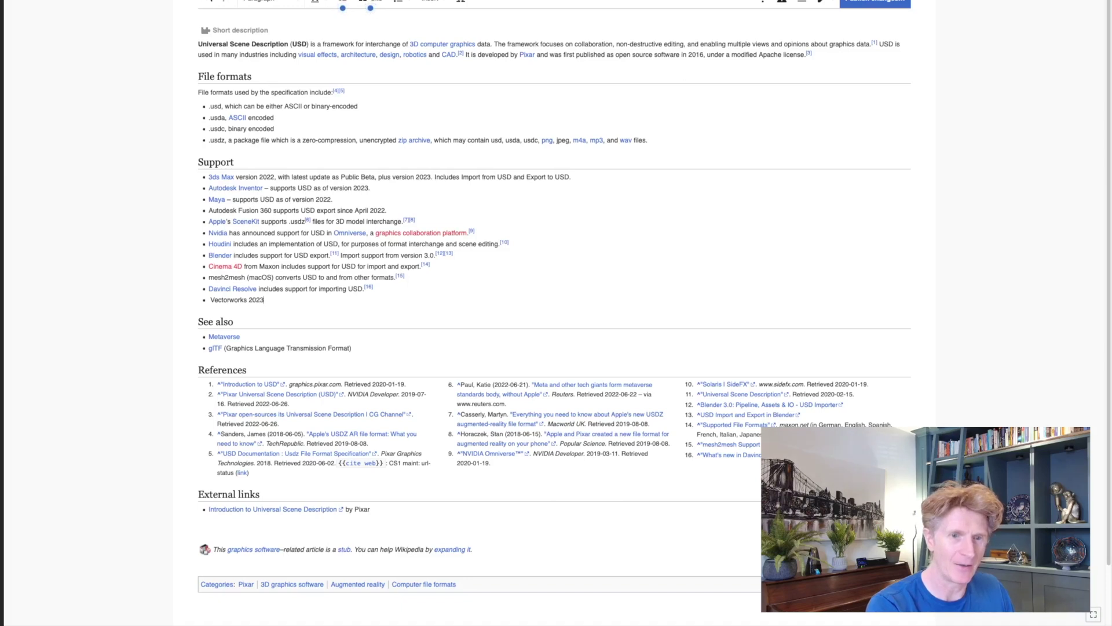
text( Service Pa)
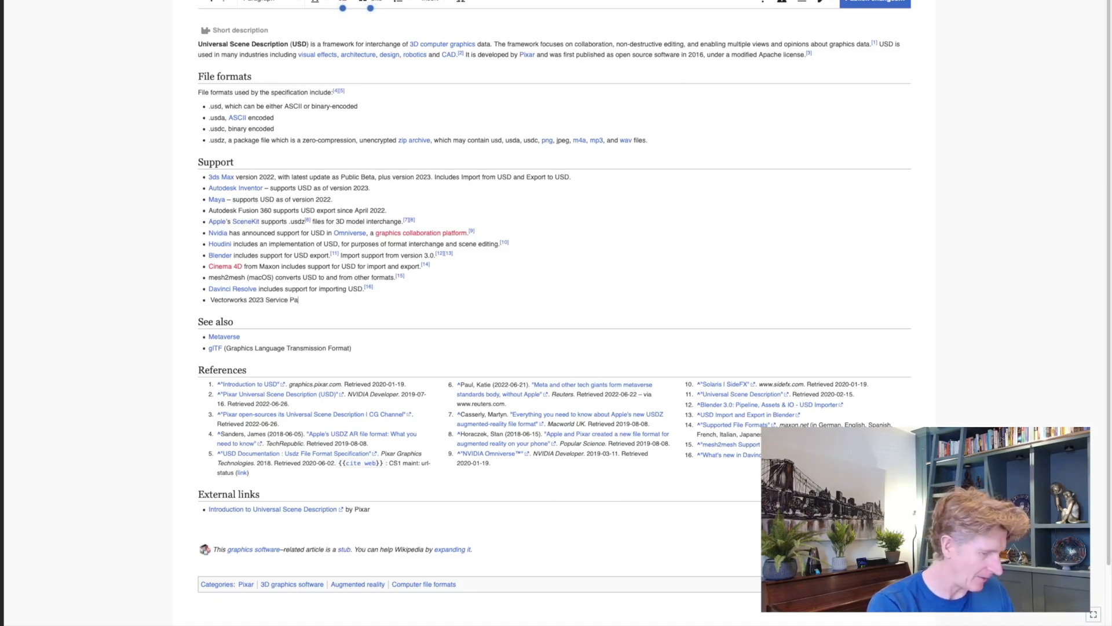
text(ck 3 onward)
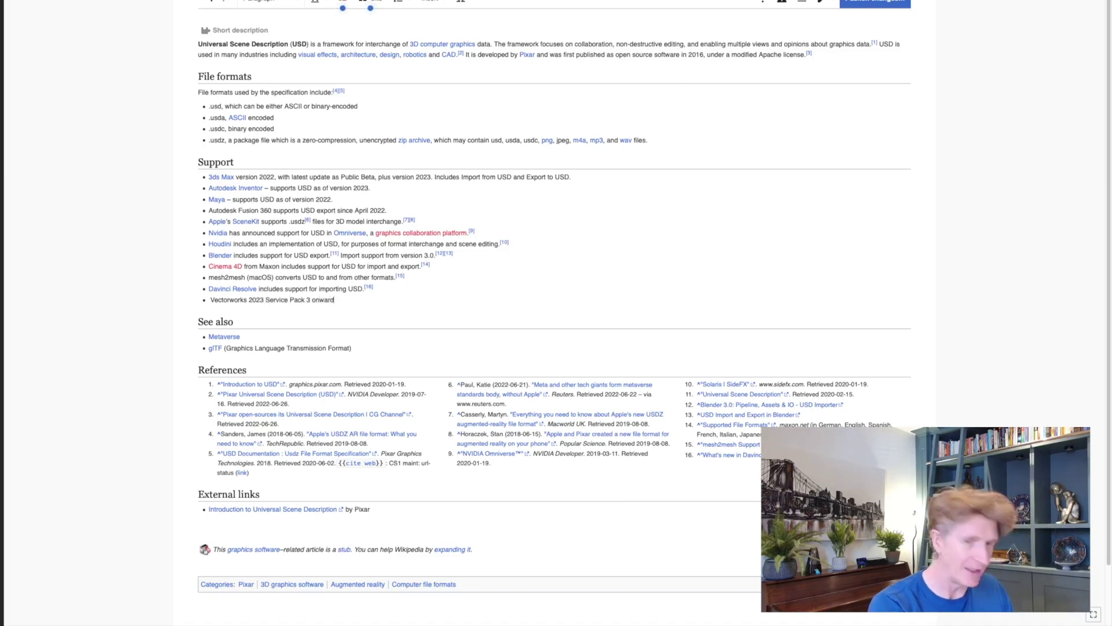
text(s)
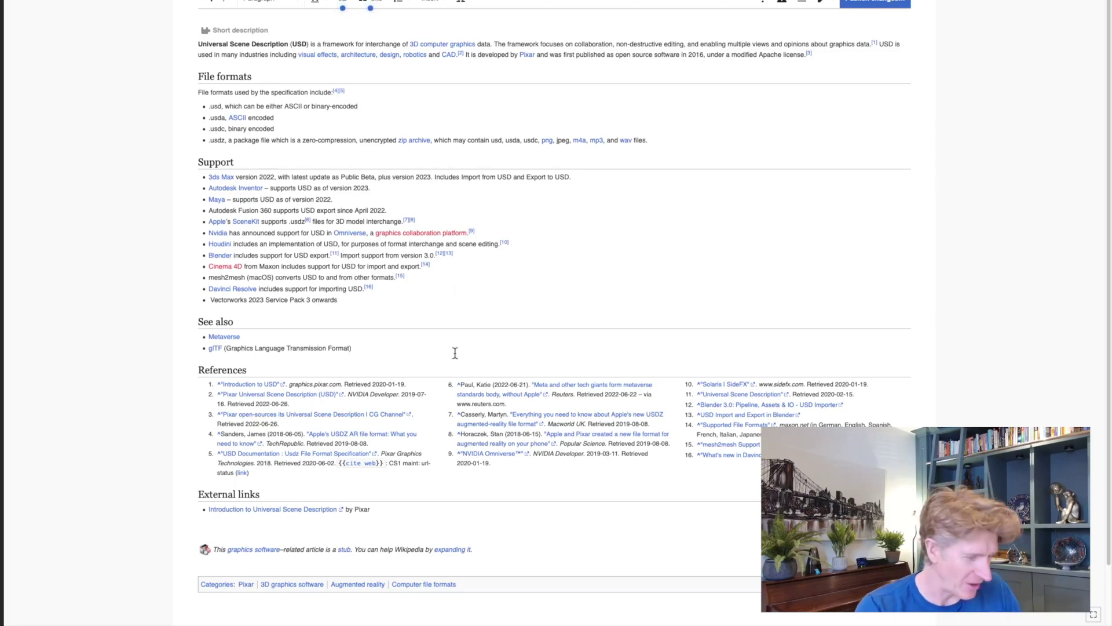
key(Return)
key(BackSpace)
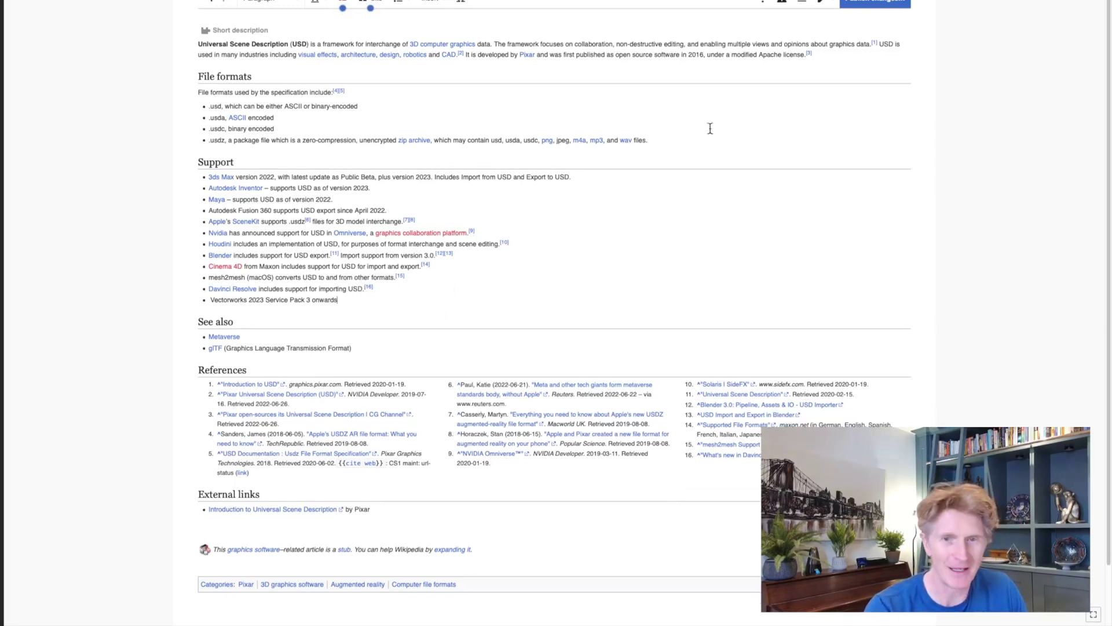
Publish the edit with the summary 'Updated support applications'
click(869, 3)
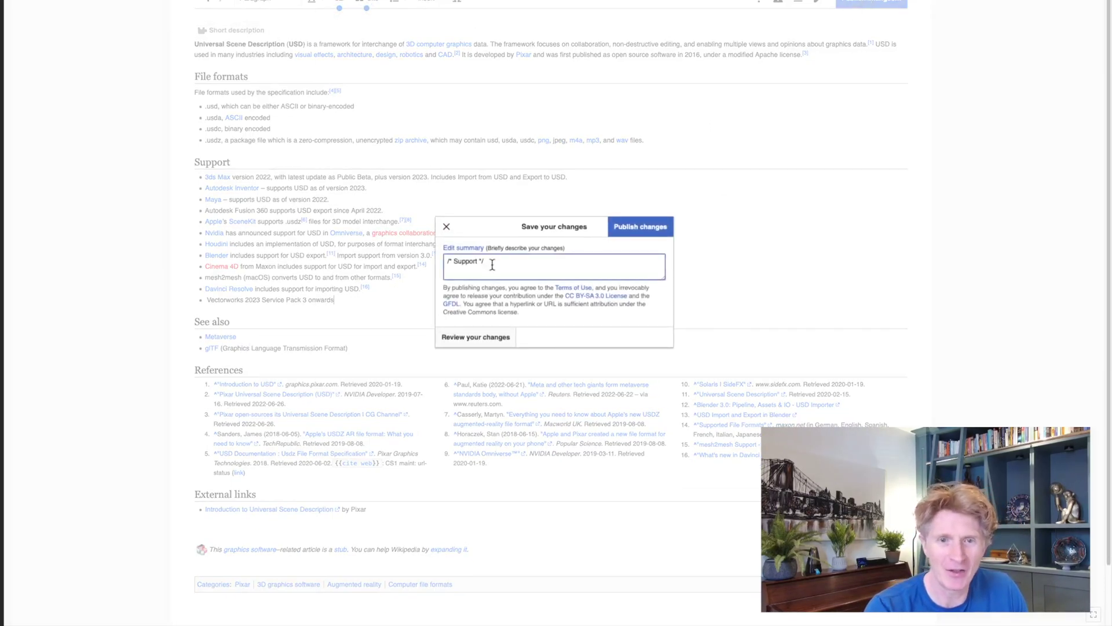
drag(493, 264, 421, 250)
text(Updated)
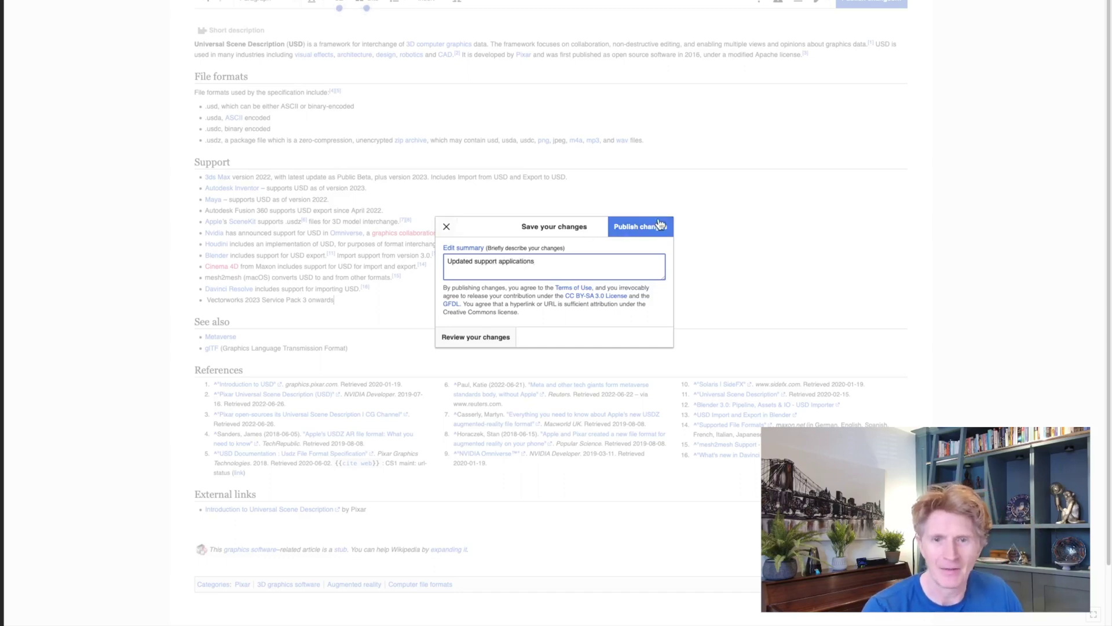
click(639, 227)
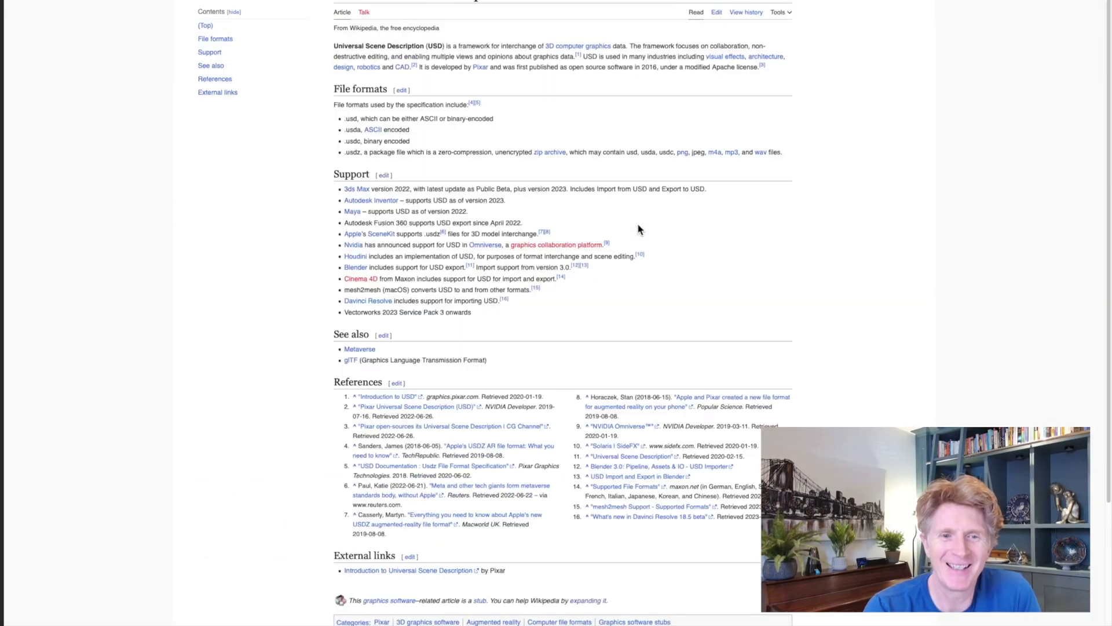